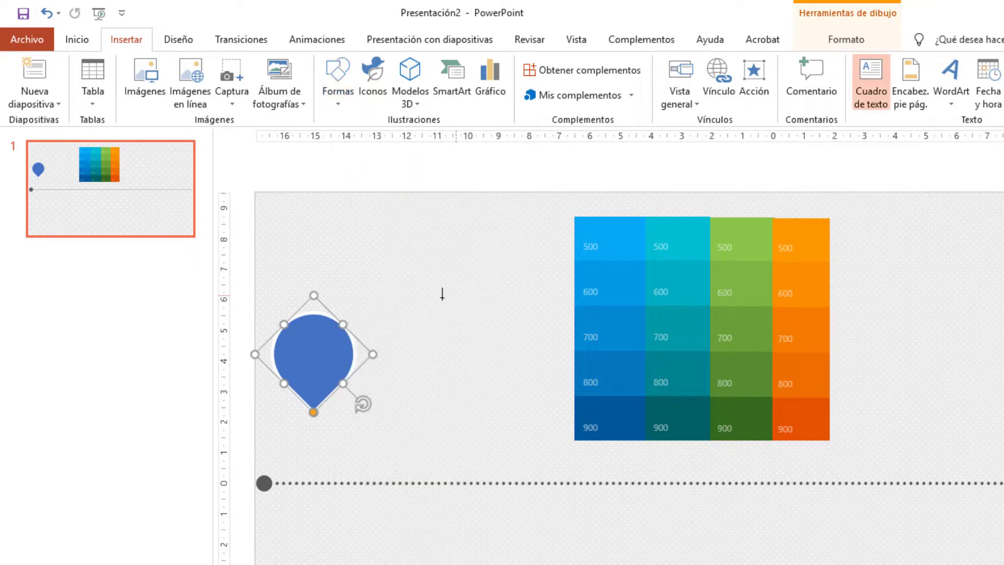
Step: Add a centred text box reading 2000 split over two lines and move it onto the blue pin
left_click_drag(413, 271, 483, 339)
type("5")
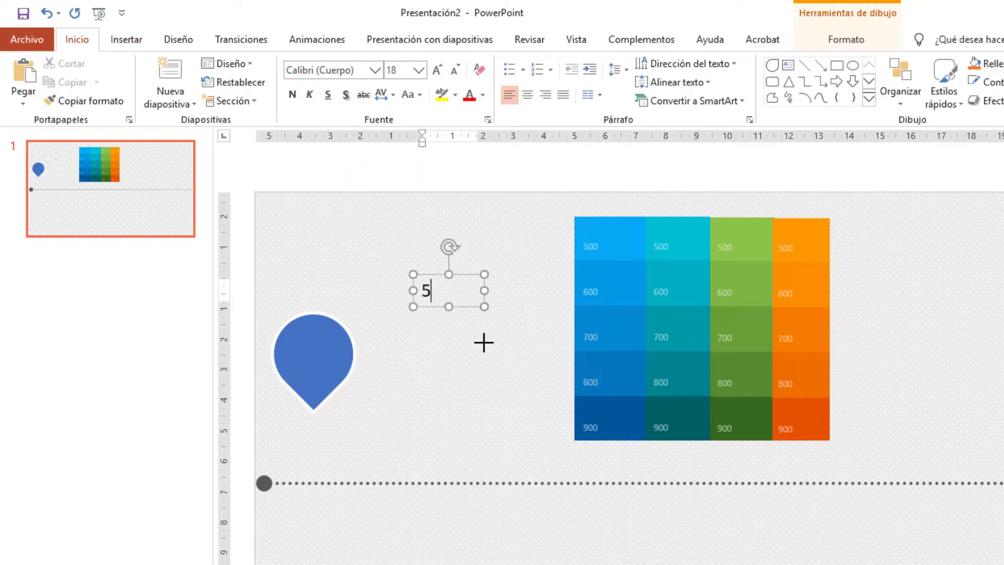
type("2000")
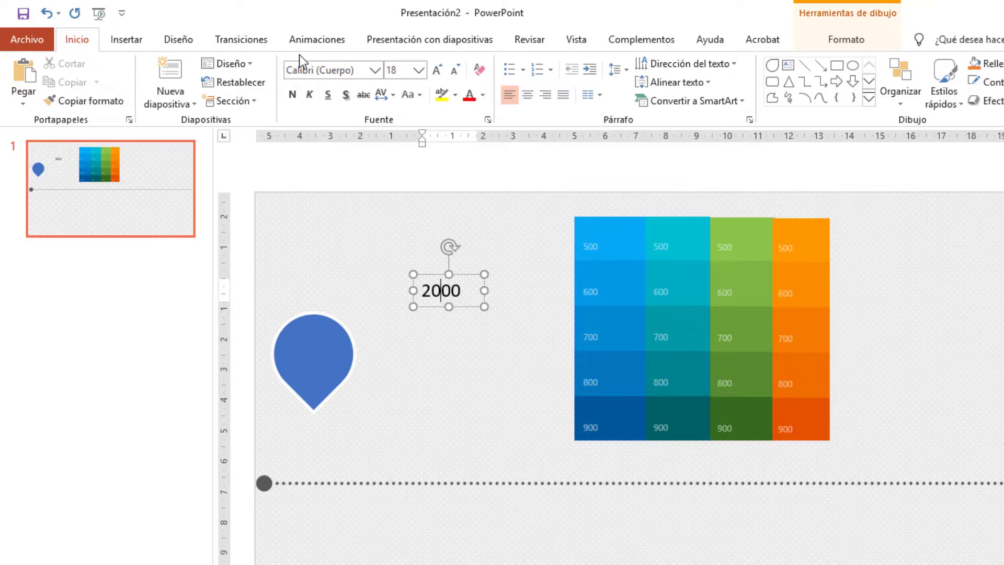
key("Return")
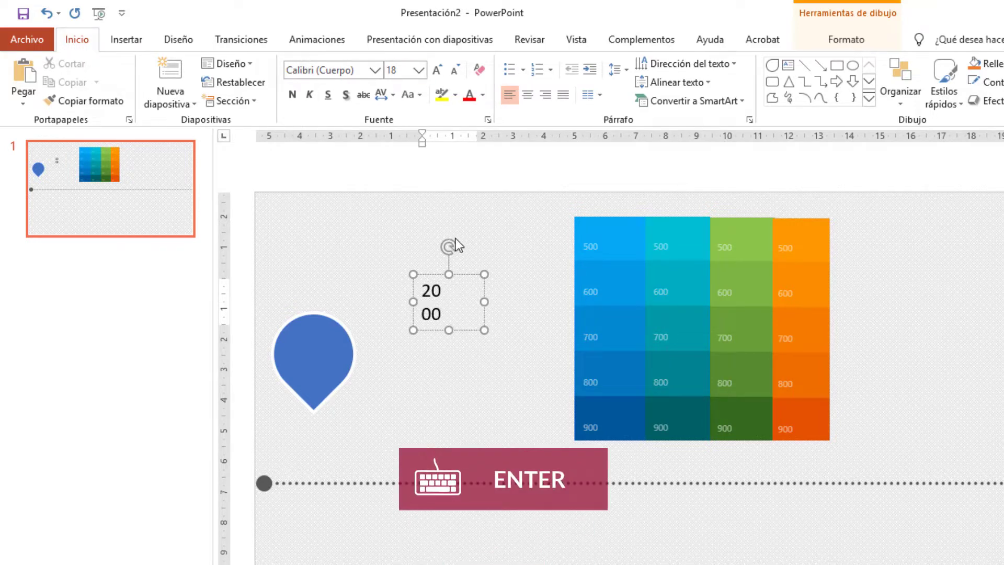
left_click(485, 275)
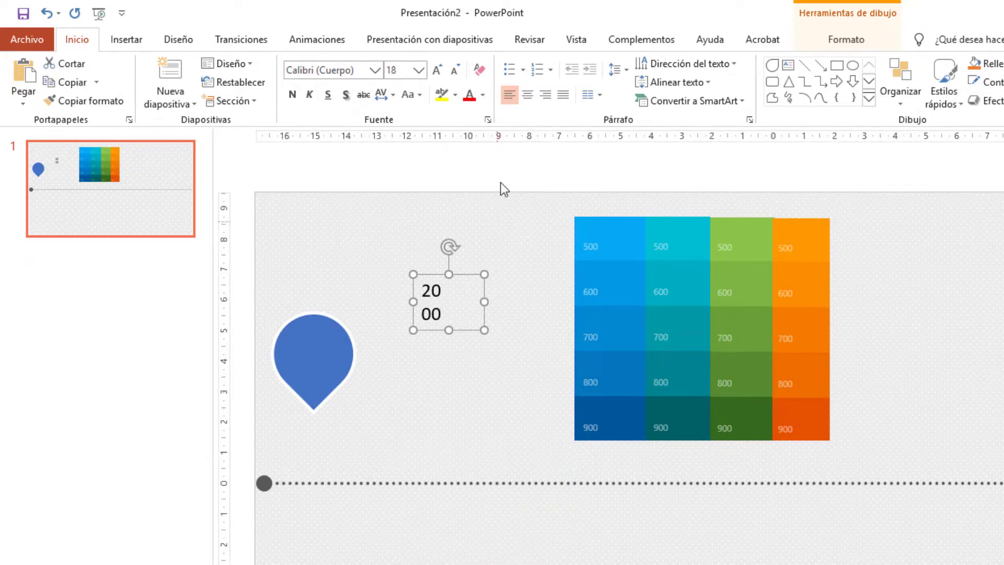
left_click(528, 97)
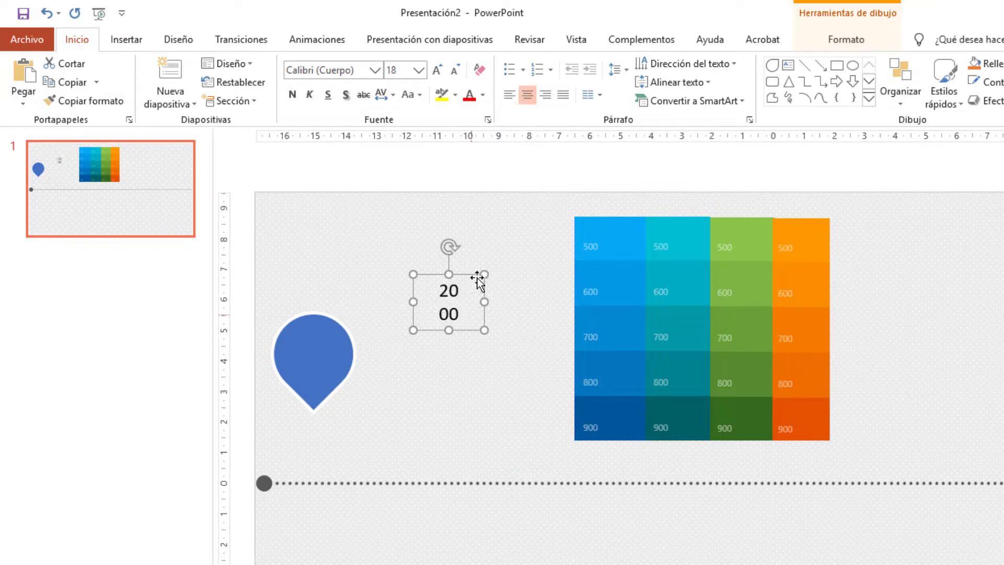
left_click_drag(476, 276, 336, 335)
Step: Format the 2000 text as white Montserrat at 24 pt and nudge it up inside the pin
left_click(347, 71)
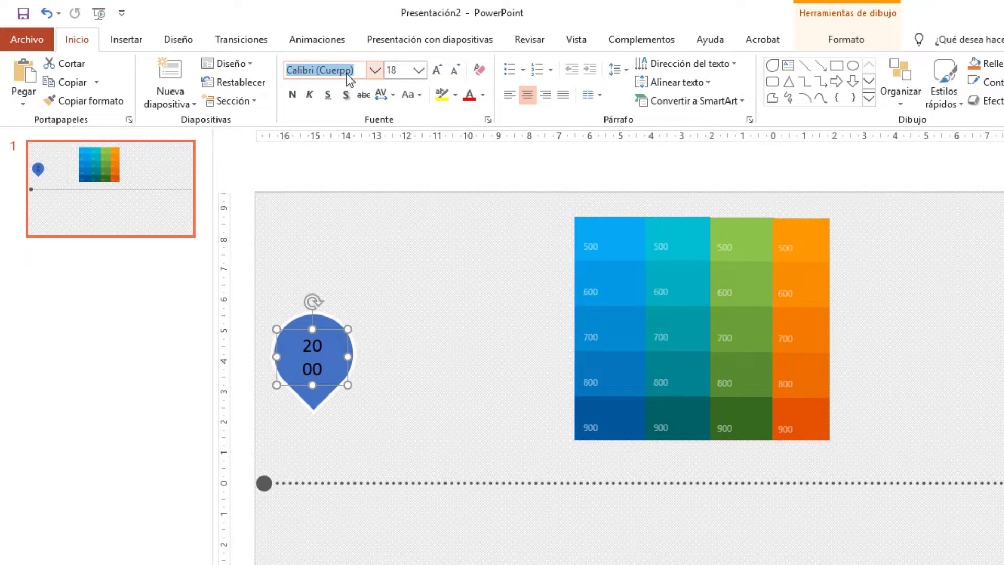
type("Montserrat")
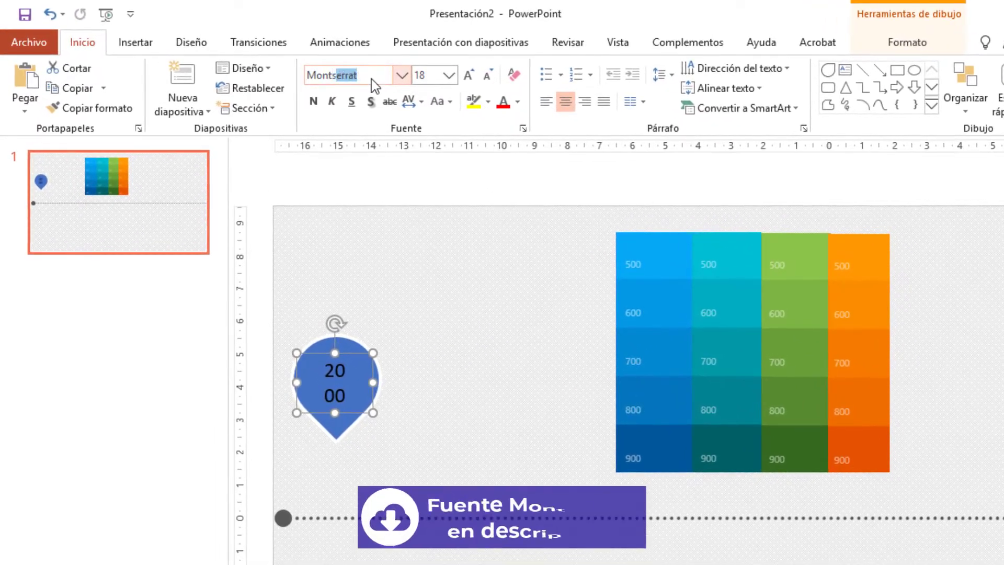
key("Return")
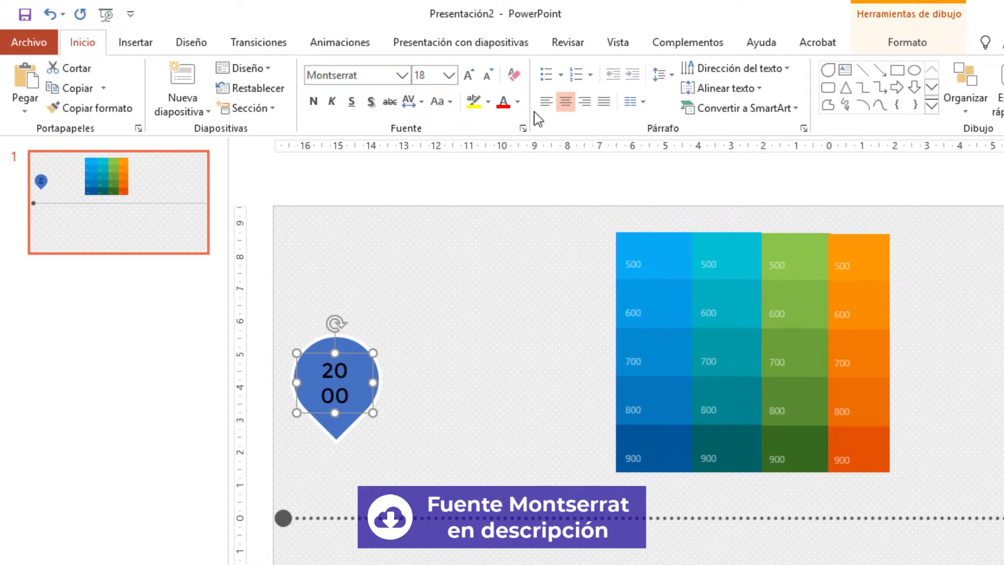
left_click(518, 103)
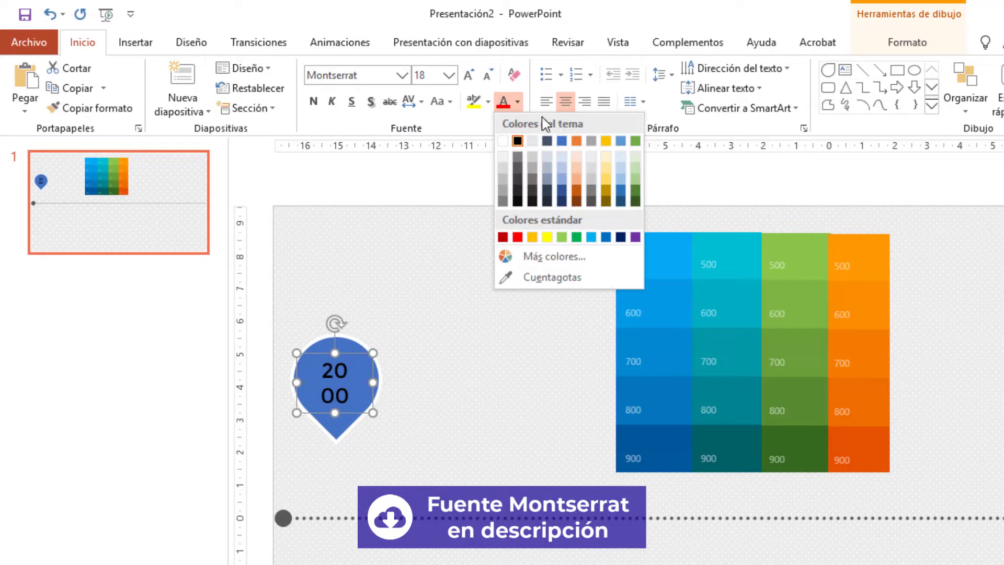
left_click(503, 141)
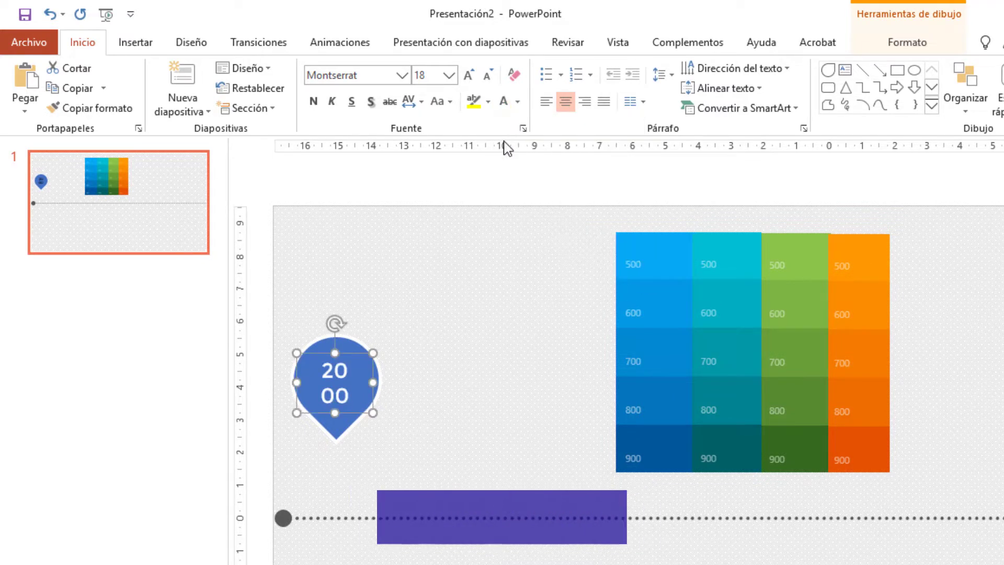
left_click(468, 77)
left_click(468, 77)
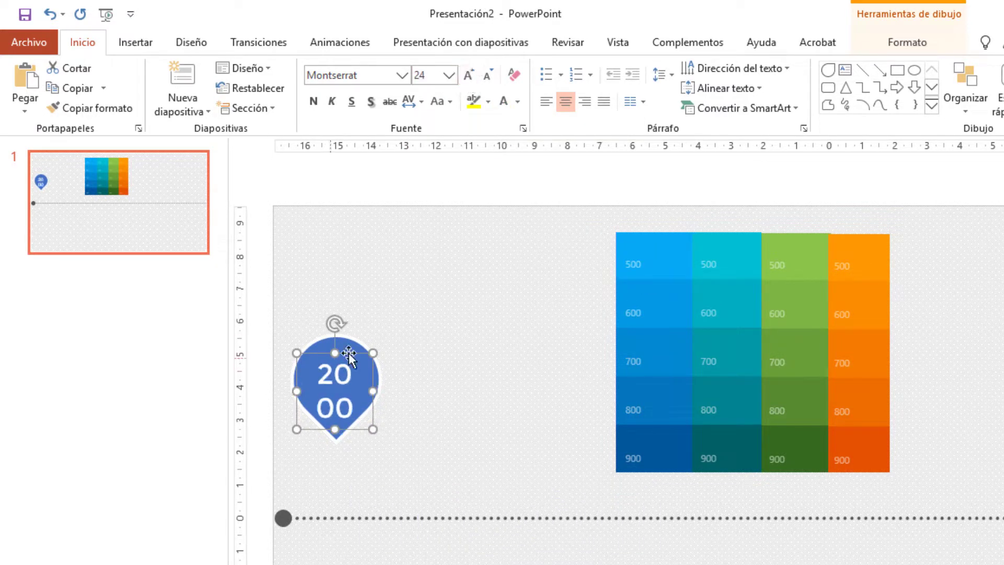
left_click_drag(354, 354, 353, 346)
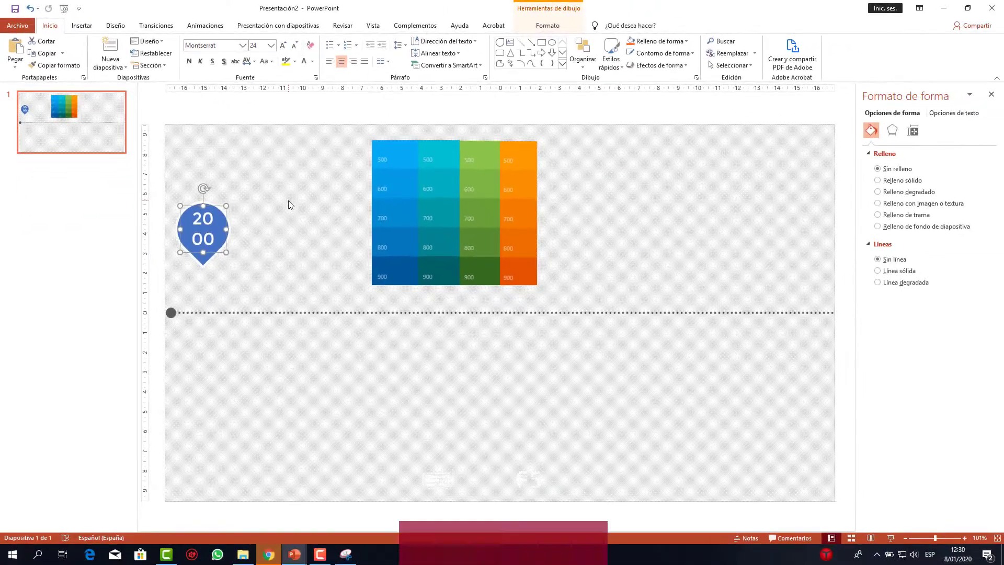
Step: Preview the slide as a slideshow, then pick the straight line shape and zoom near the pin
key("F5")
key("Escape")
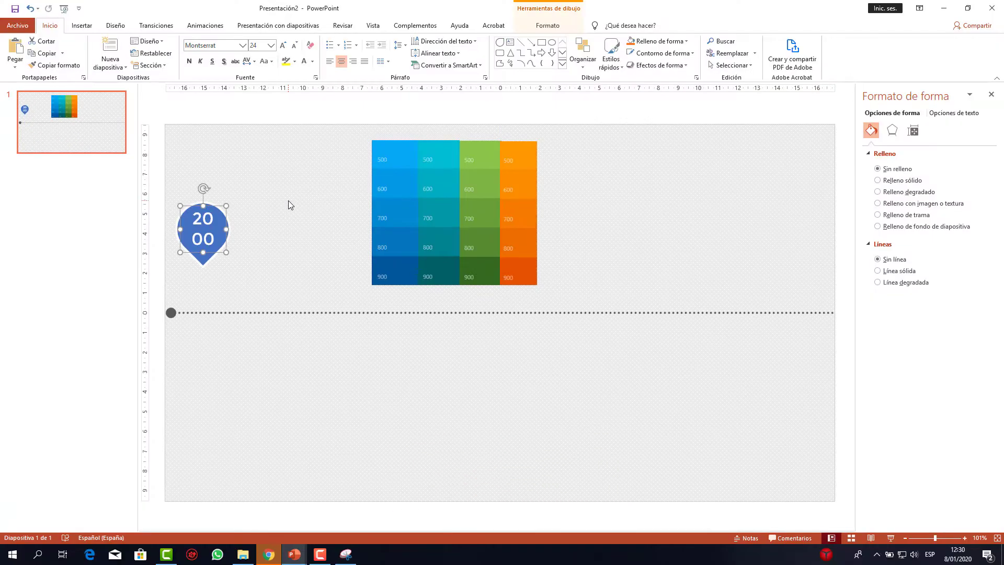
left_click(81, 25)
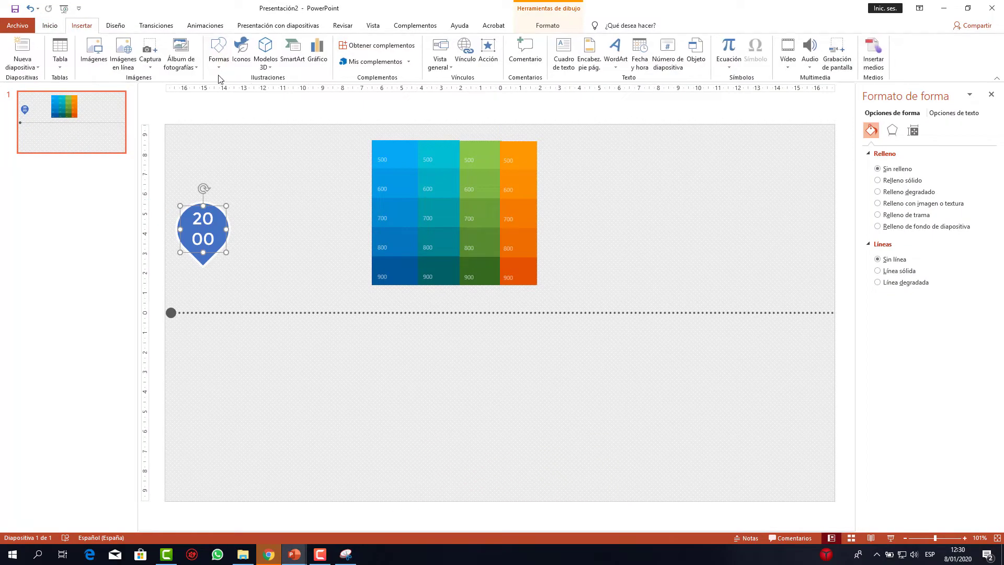
left_click(219, 58)
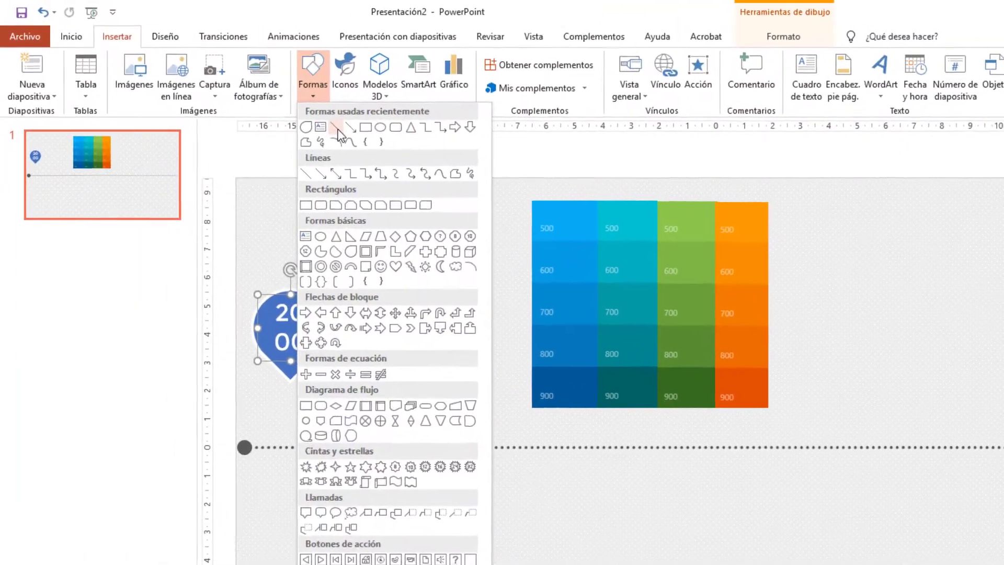
left_click(224, 95)
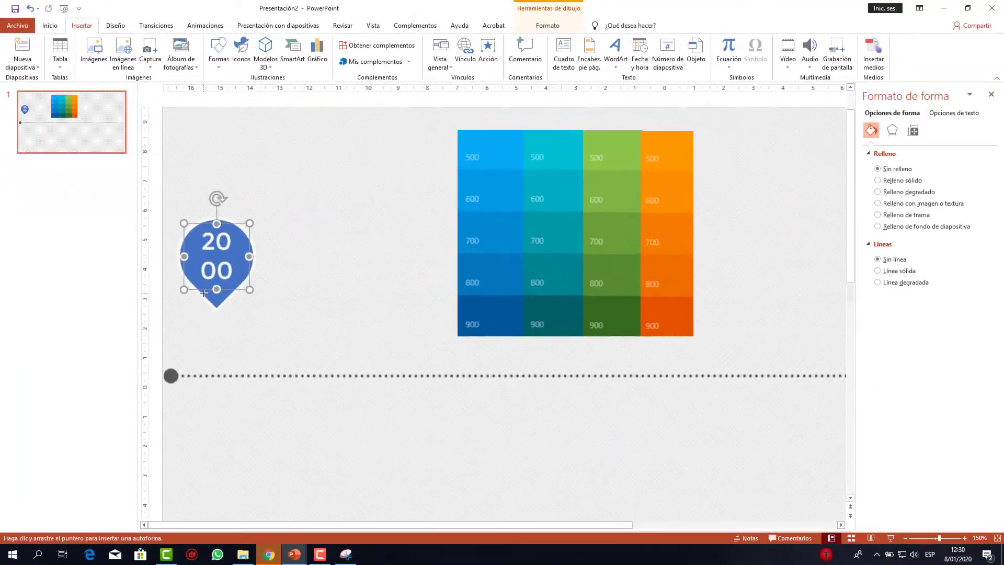
scroll(203, 292, "up", 5, "ctrl")
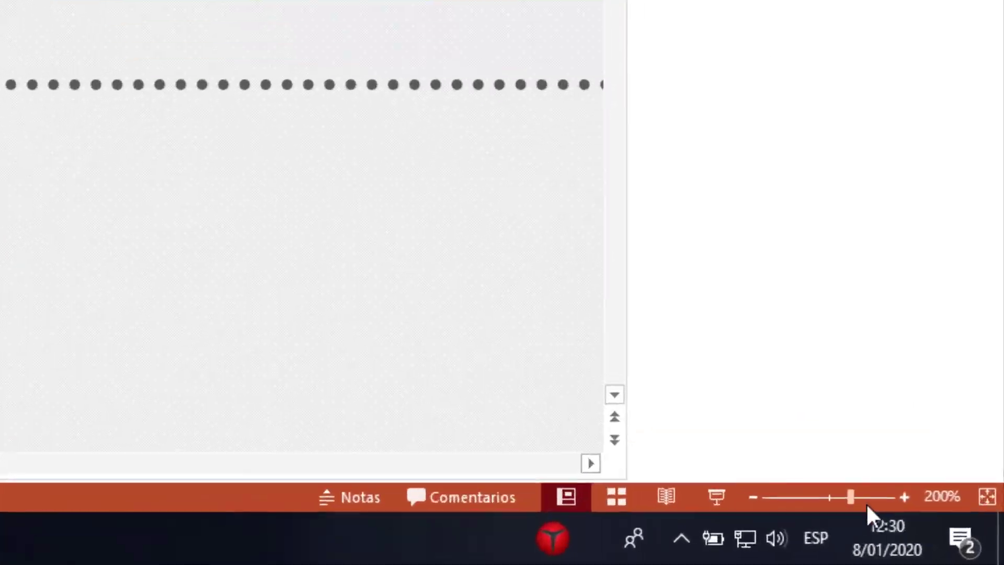
left_click(897, 497)
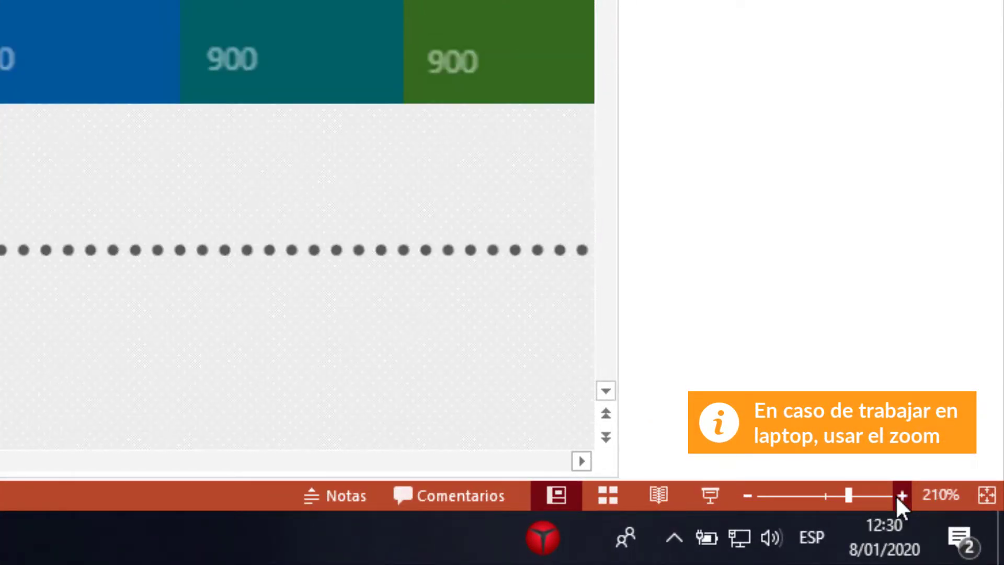
left_click(749, 495)
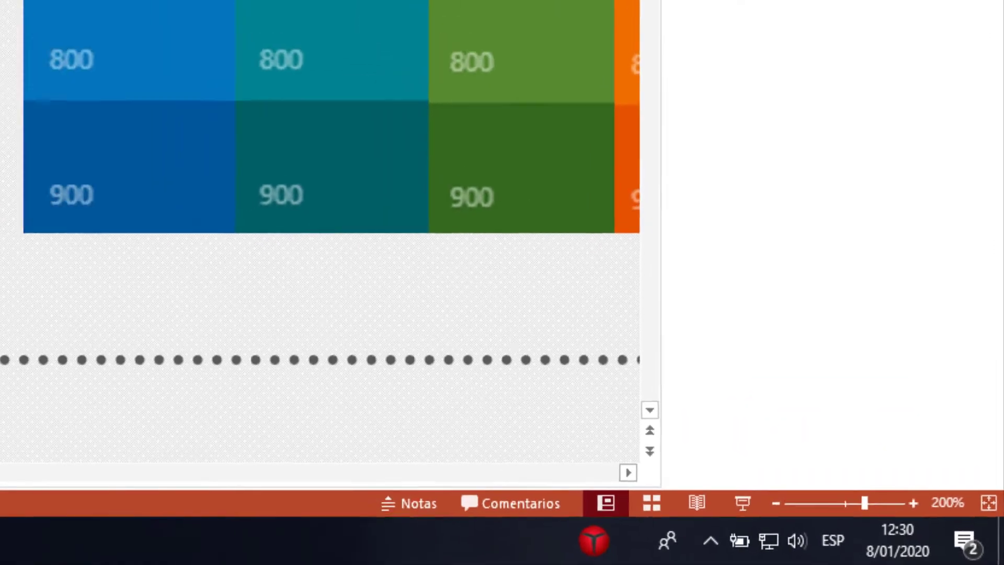
scroll(285, 451, "down", 2)
scroll(284, 451, "down", 3)
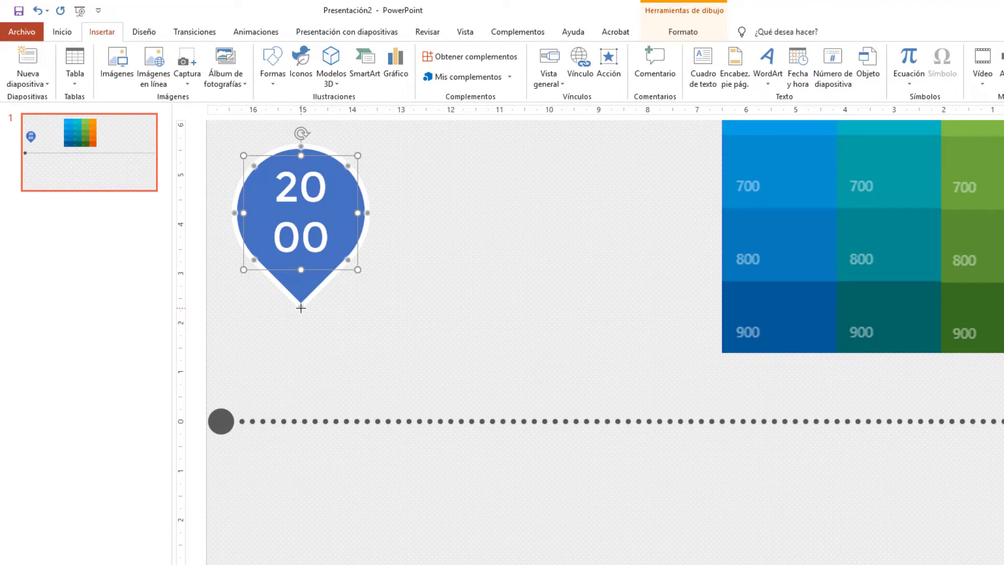
Step: Draw a vertical line from the pin's tip down to the timeline
left_click_drag(301, 308, 301, 422)
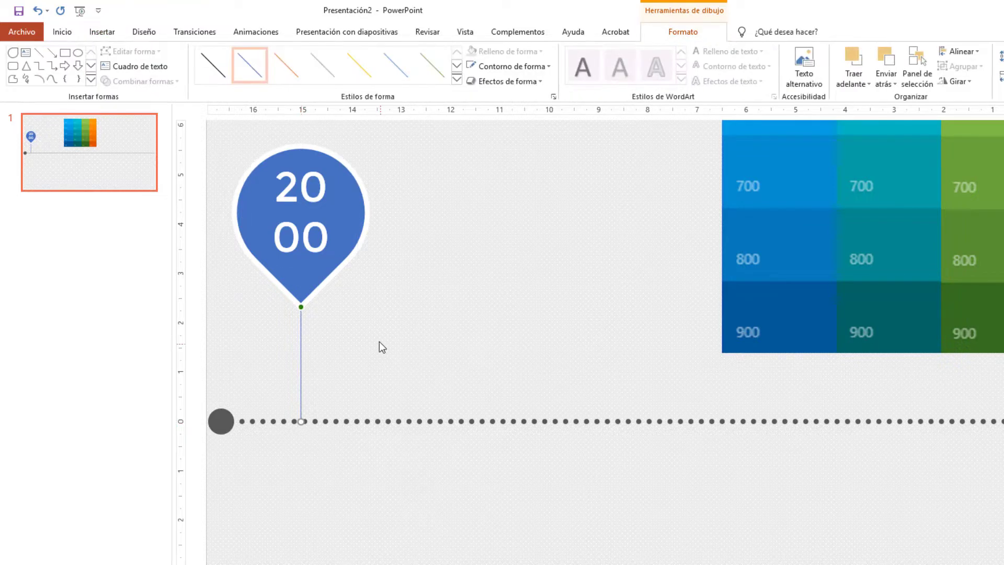
double_click(300, 347)
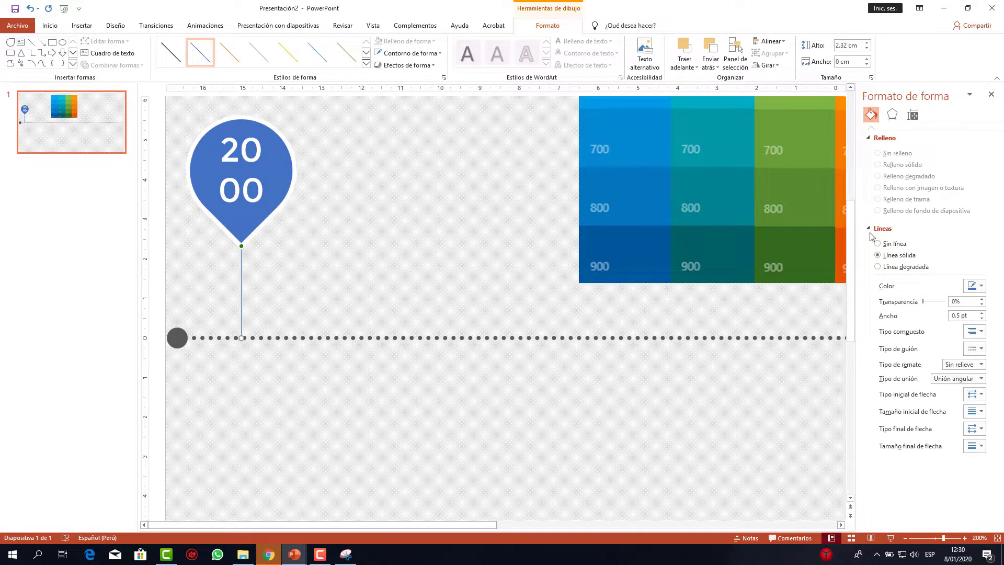
left_click(991, 94)
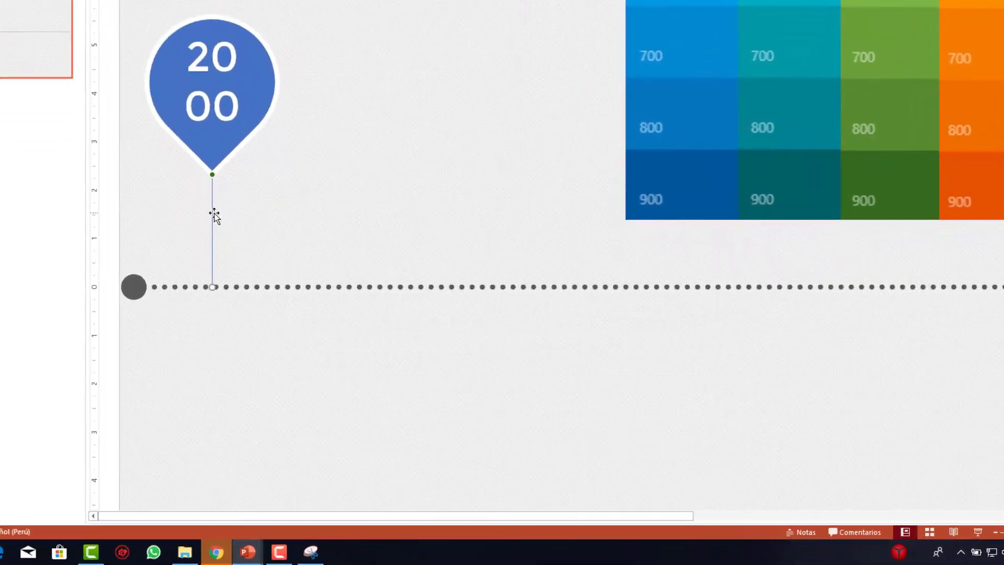
right_click(244, 252)
left_click(352, 455)
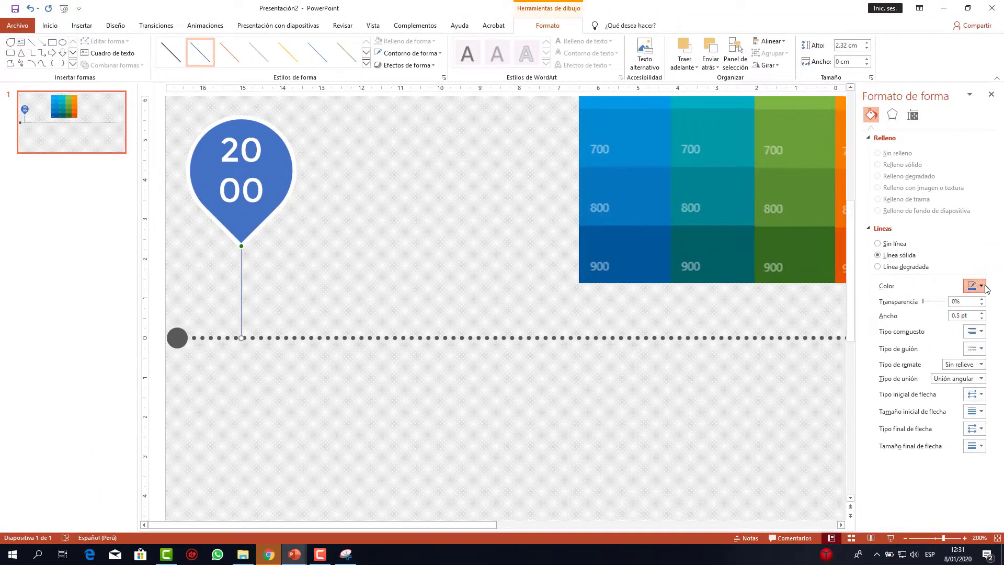
Step: Give the connector a 3 pt width, round-dot dash and Redondo caps
left_click(978, 286)
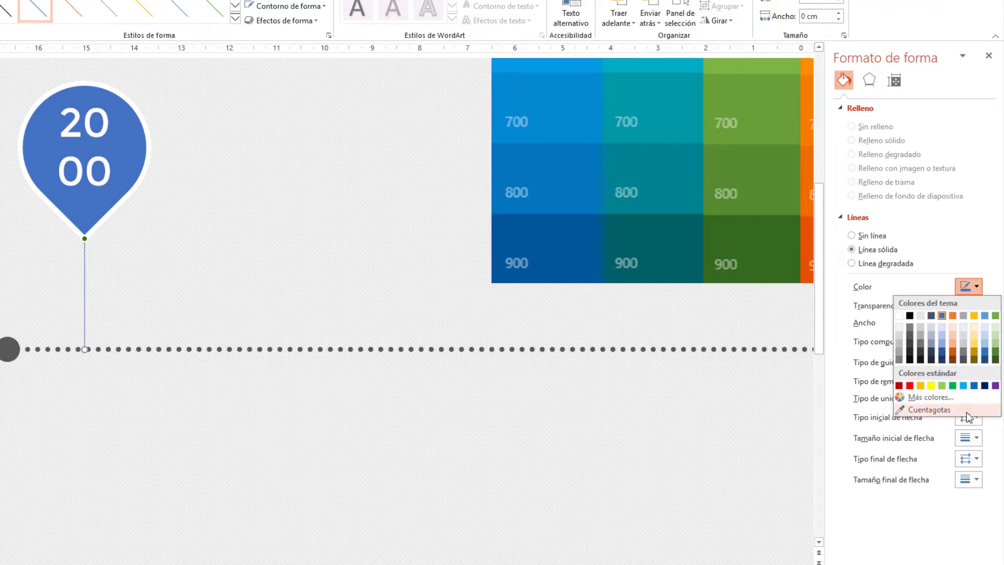
key("Escape")
left_click(960, 322)
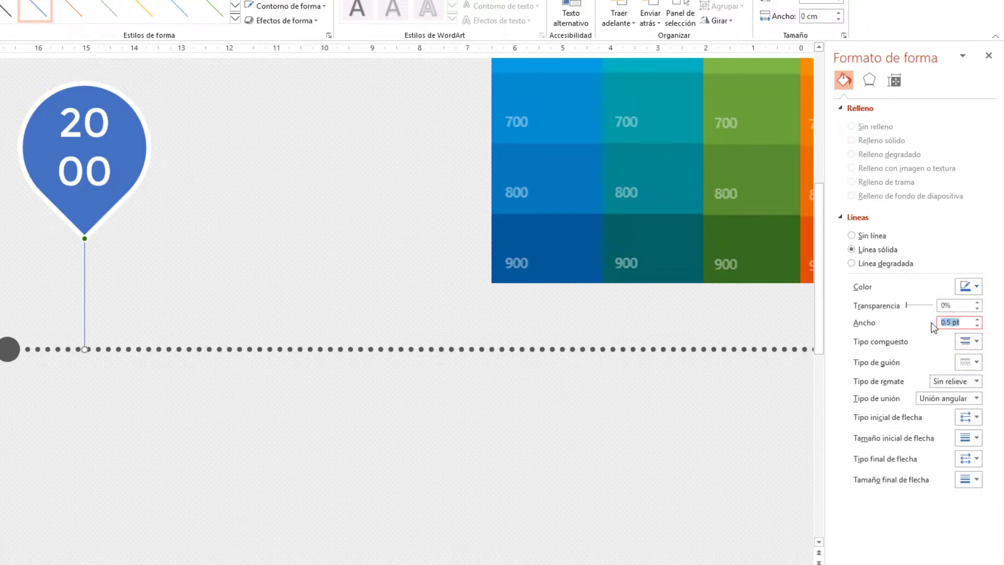
type("3")
left_click(970, 361)
left_click(972, 385)
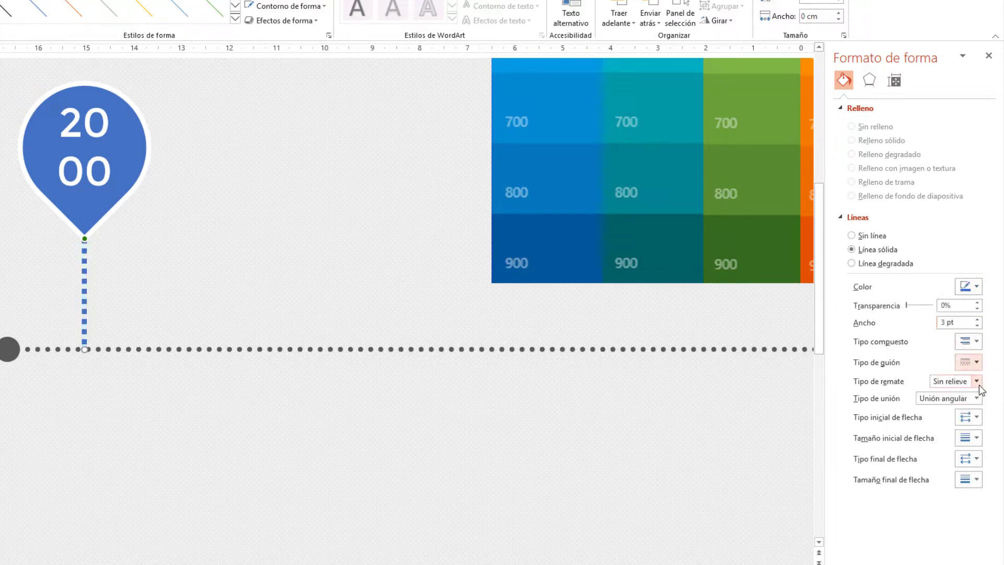
left_click(976, 381)
left_click(960, 410)
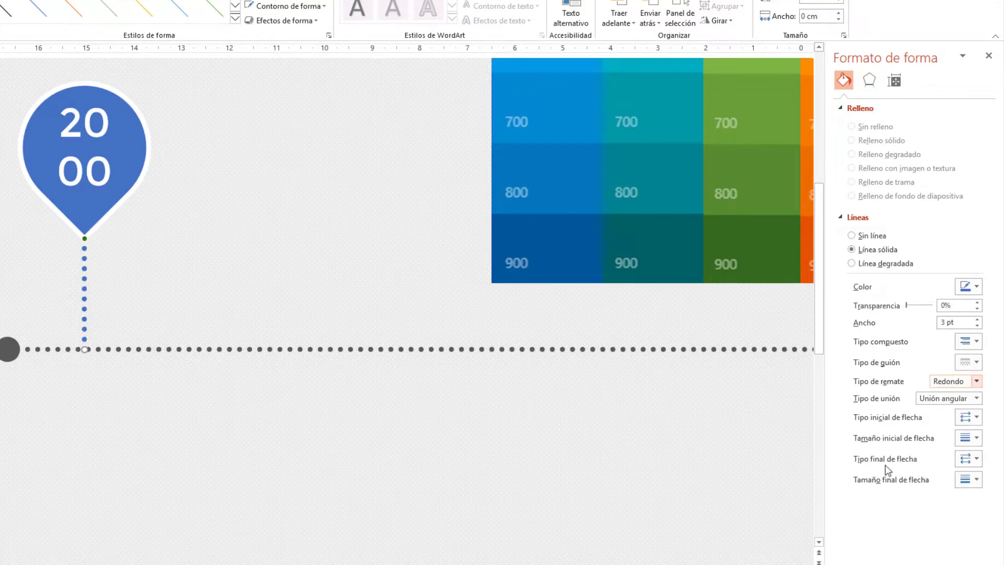
Step: End the line in a Flecha ovalada at the largest end size
left_click(973, 459)
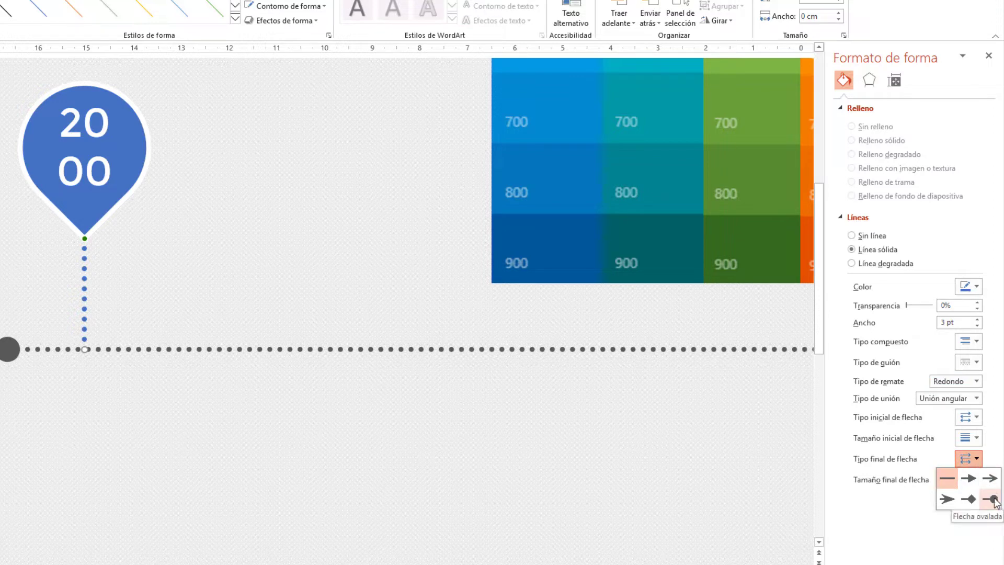
left_click(994, 499)
left_click(974, 479)
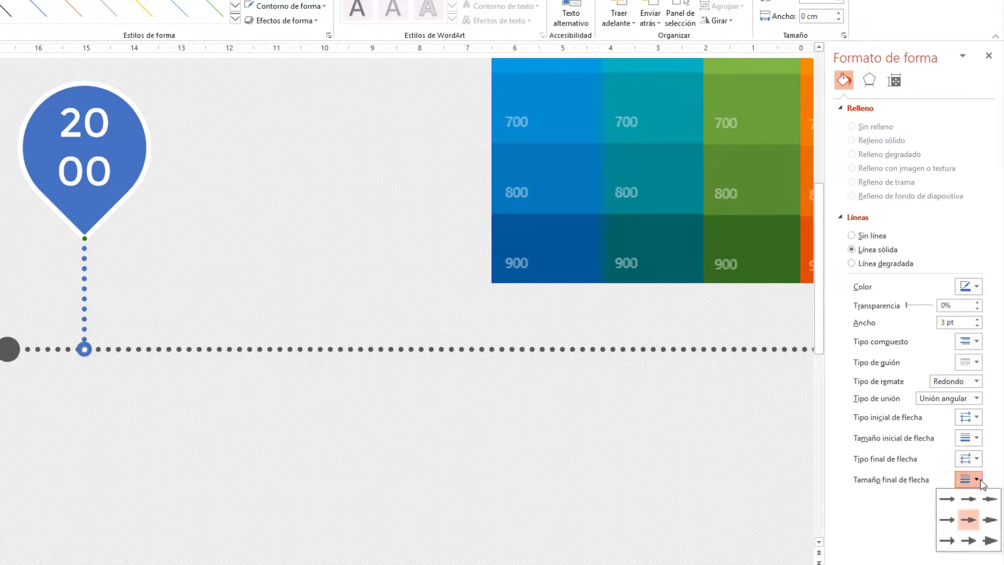
left_click(990, 541)
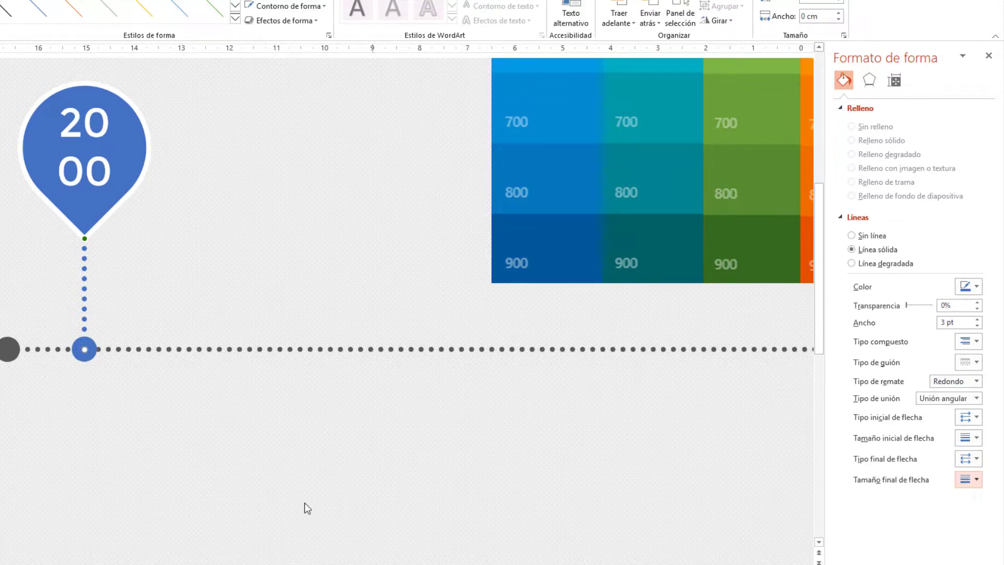
left_click(211, 297)
left_click(134, 159)
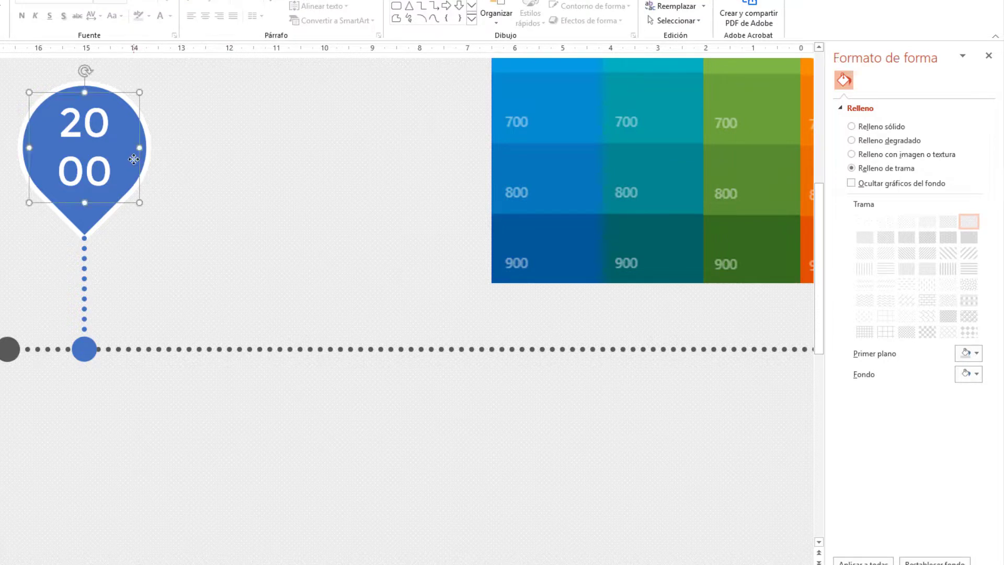
Step: Fill the pin with the Foco de luz inferior radial gradient preset
left_click(81, 86)
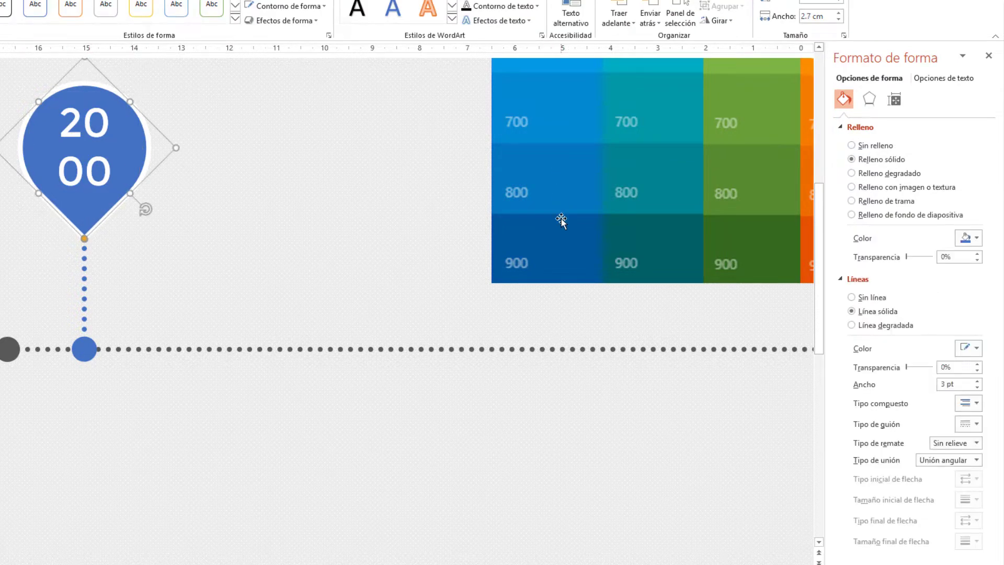
scroll(560, 219, "up", 3)
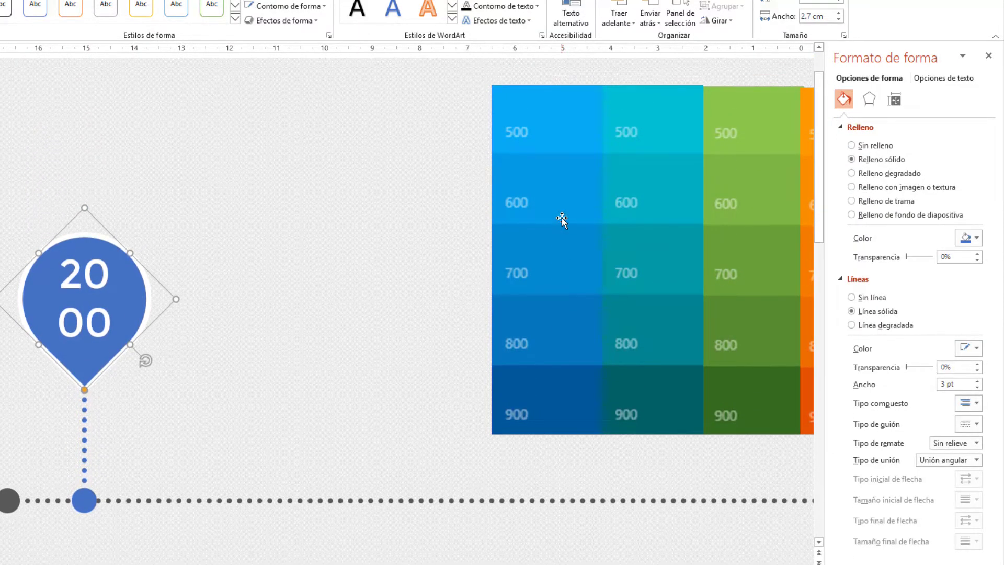
left_click(901, 177)
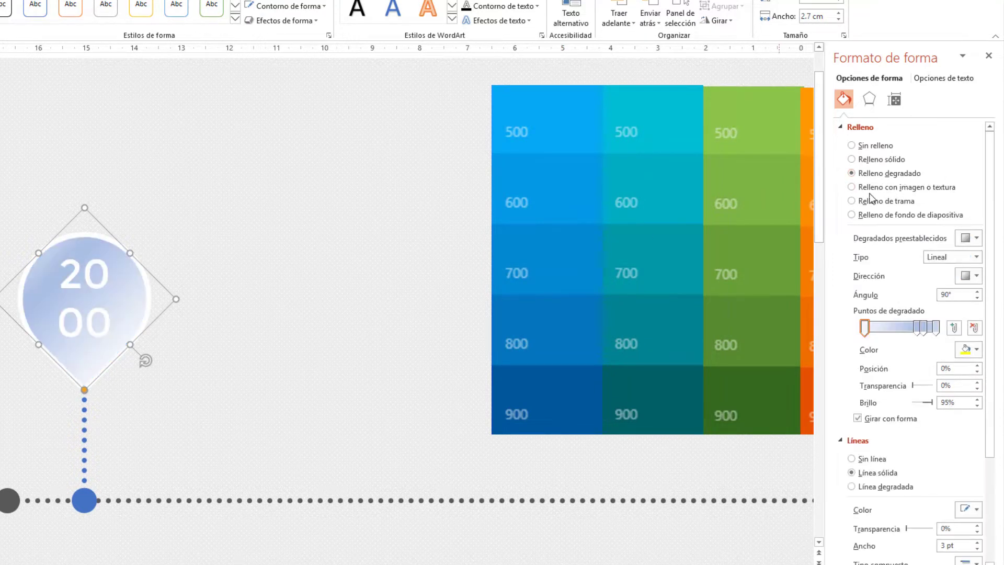
left_click(976, 239)
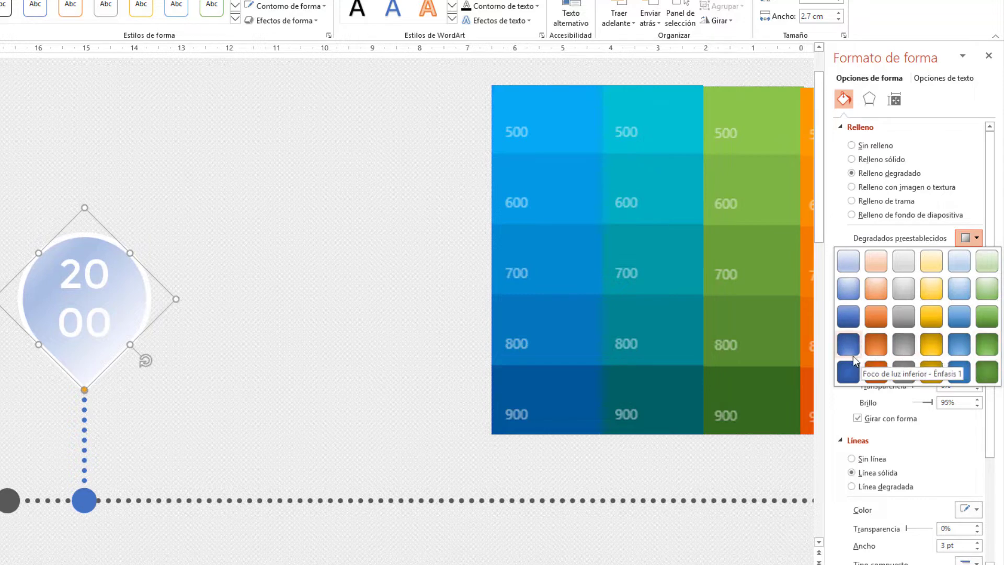
left_click(960, 345)
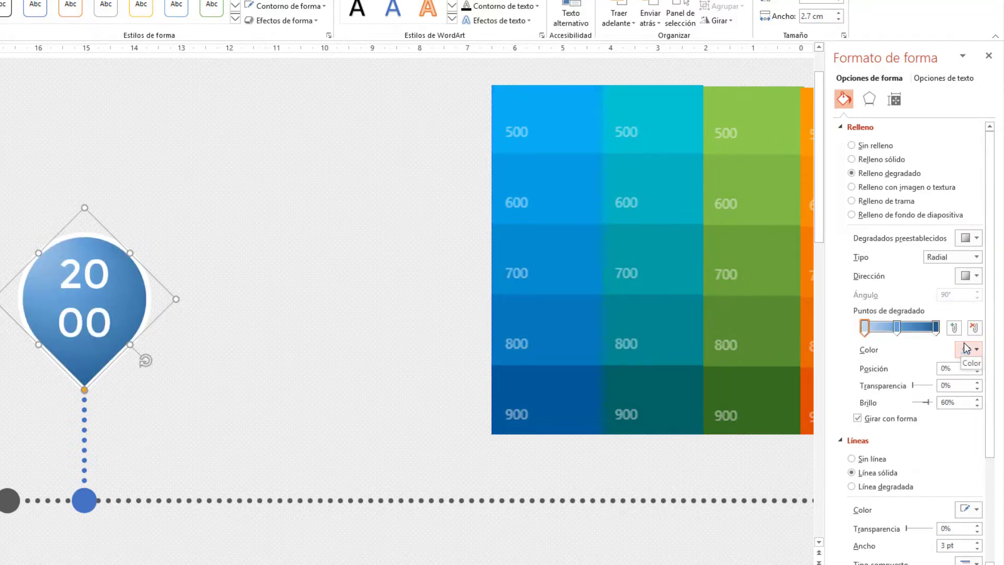
Step: Eyedrop the dark 900 blue for the last gradient stop and a chart blue for the middle stop
left_click(937, 328)
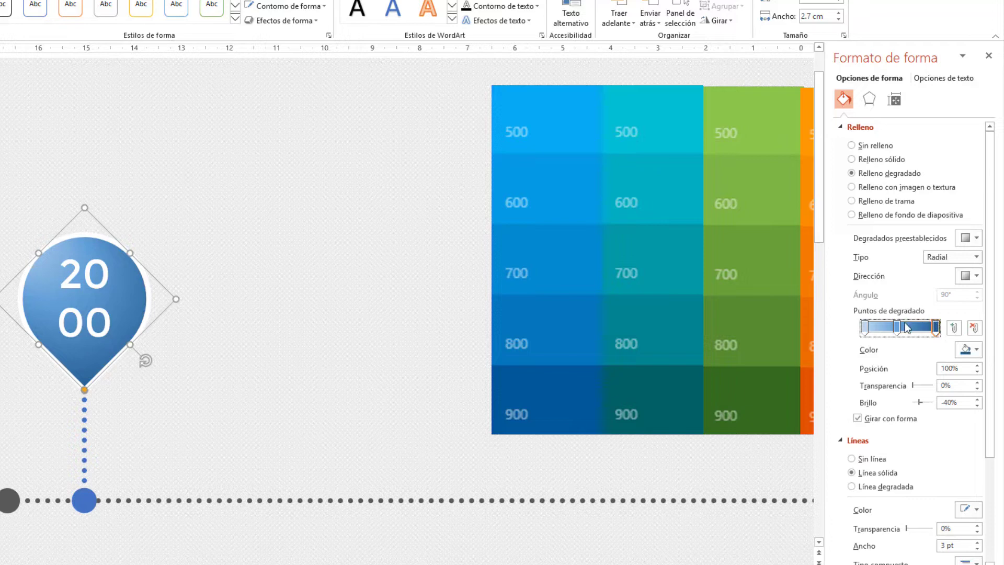
left_click(977, 349)
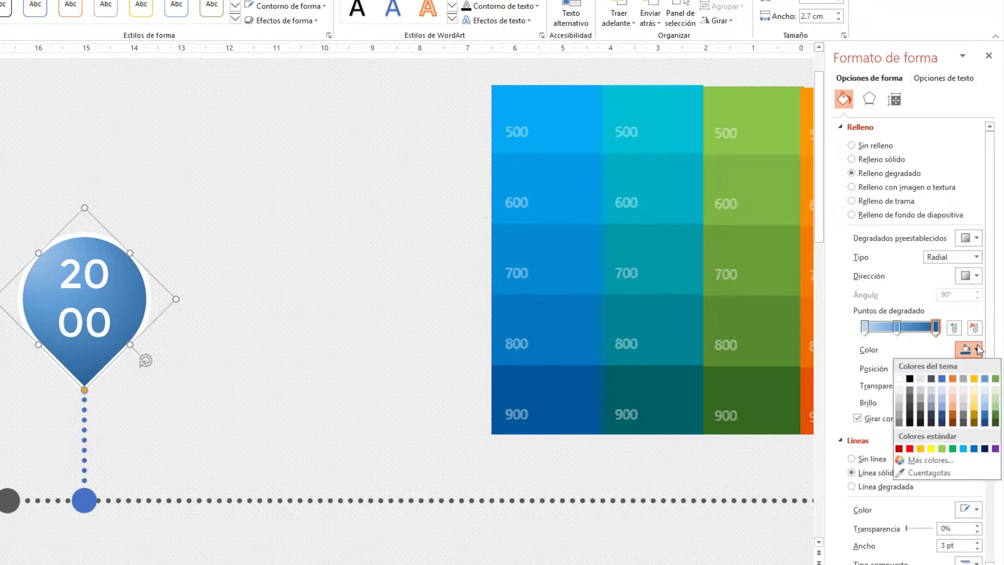
left_click(926, 472)
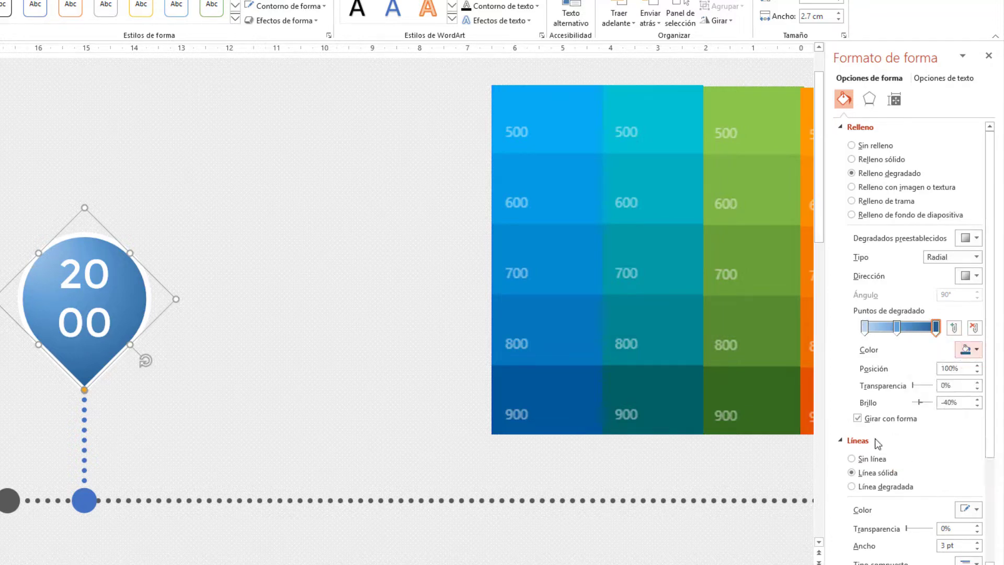
left_click(562, 398)
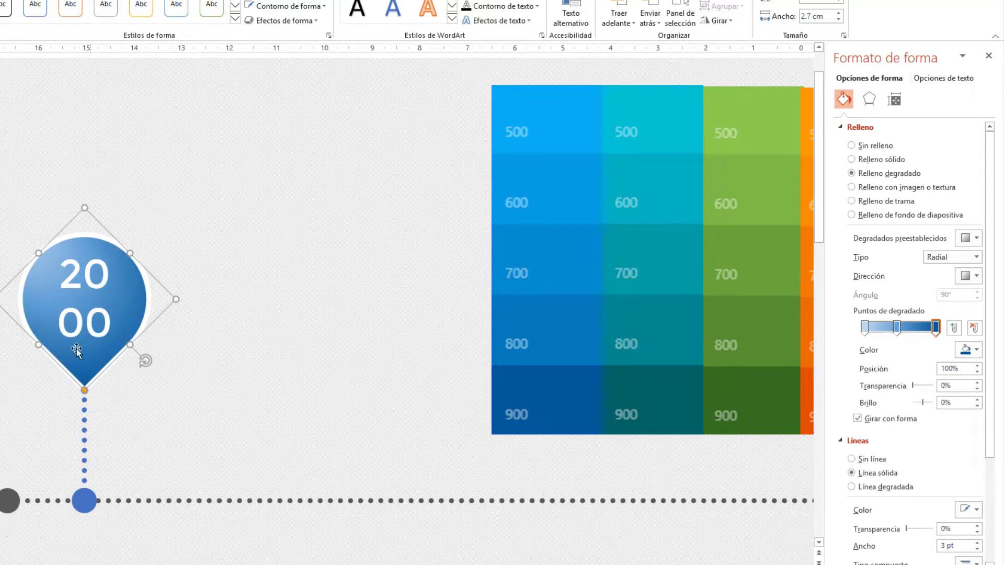
left_click(899, 331)
left_click(977, 350)
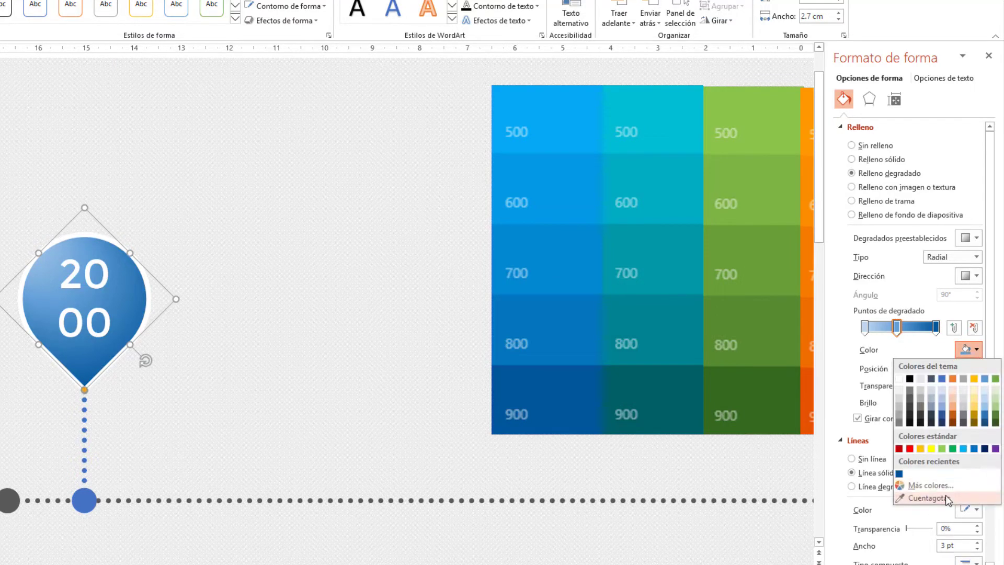
left_click(944, 499)
left_click(579, 250)
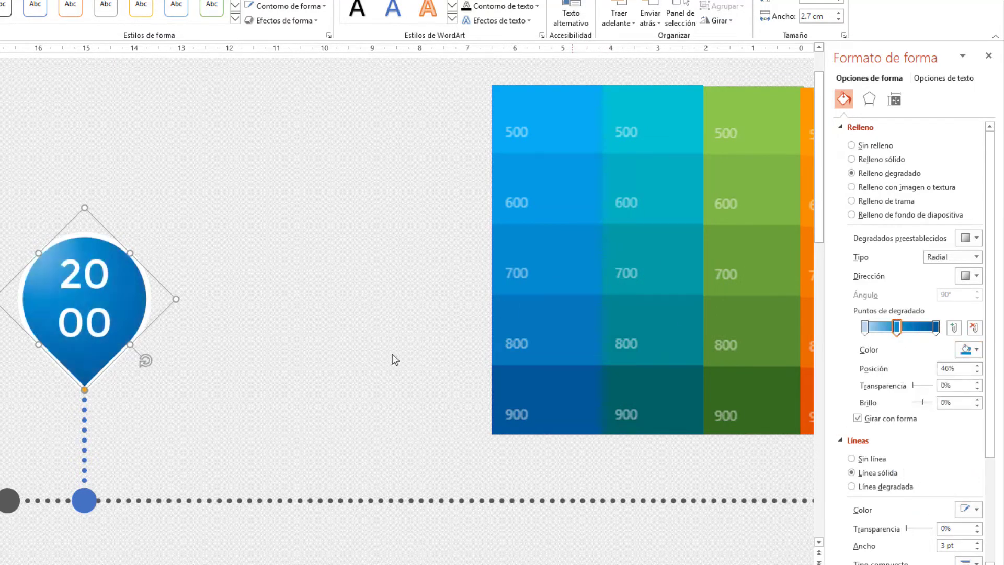
Step: Eyedrop the light 500 blue for the first gradient stop
left_click(863, 327)
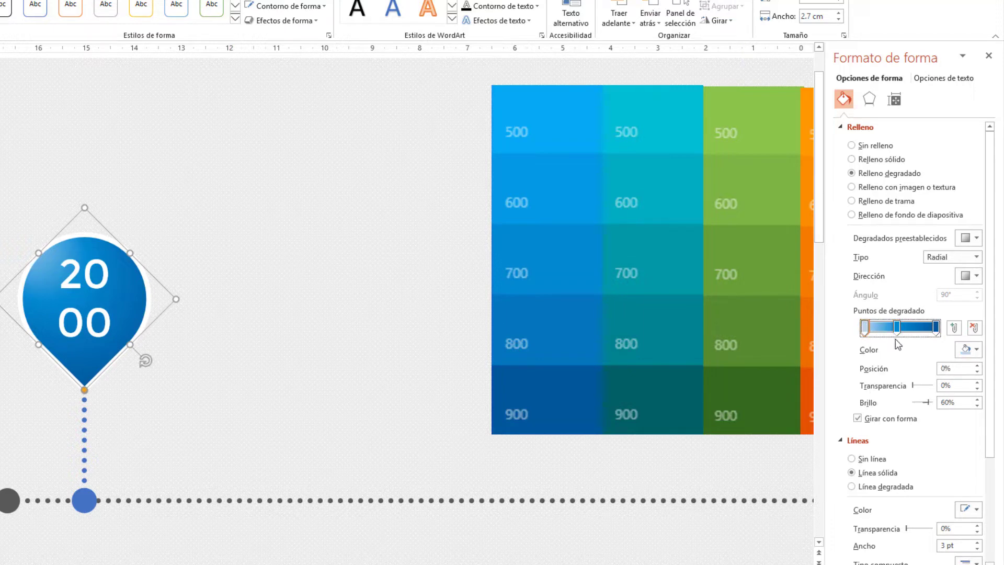
left_click(977, 350)
left_click(944, 499)
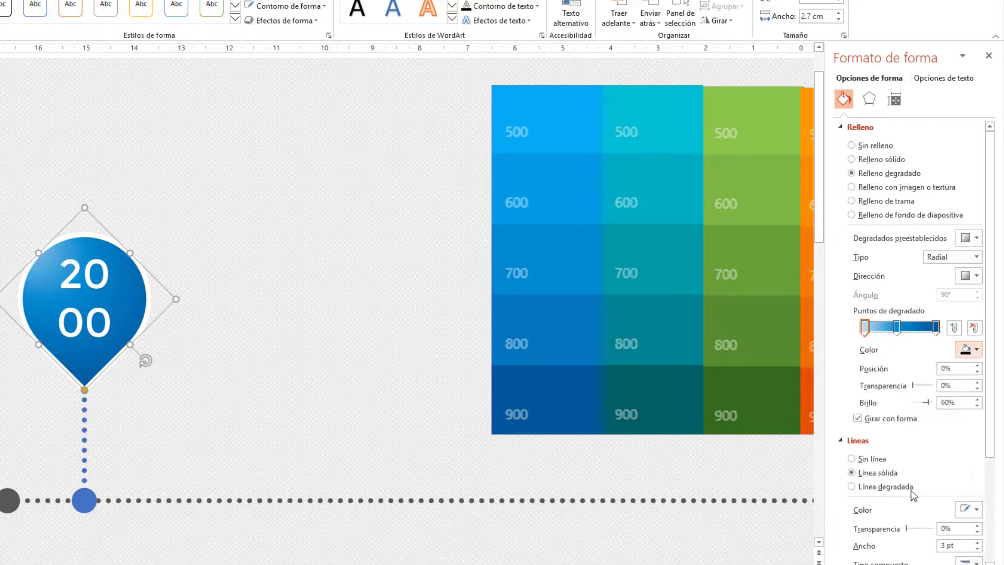
left_click(591, 133)
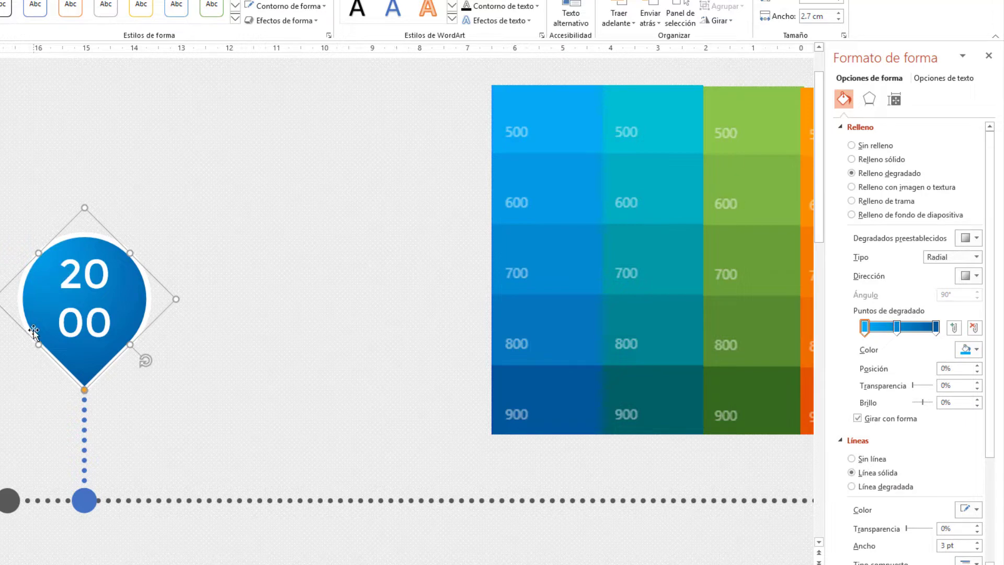
left_click(116, 459)
left_click(90, 440)
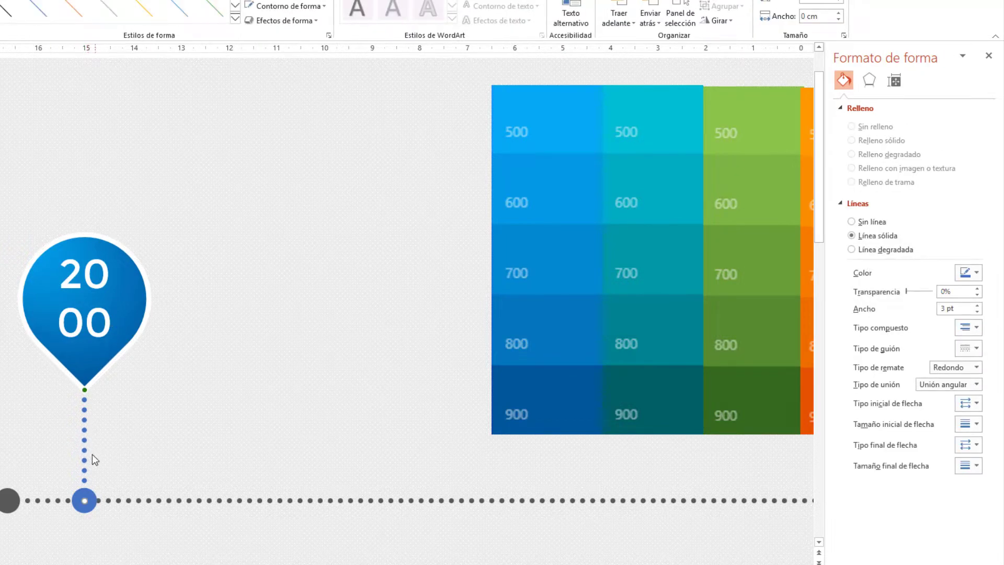
Step: Colour the dotted connector and its oval end with the recently used blue
left_click(982, 277)
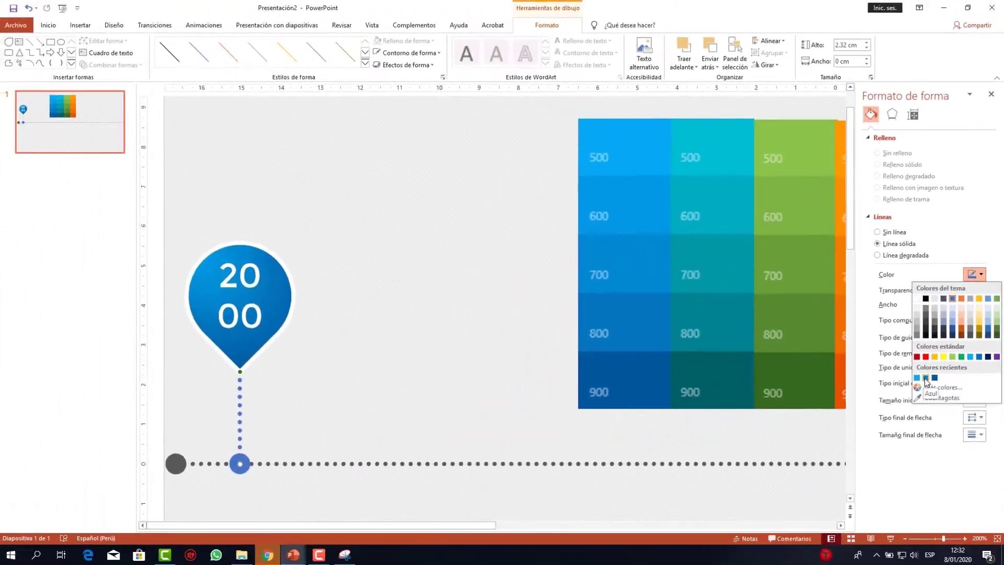
left_click(925, 378)
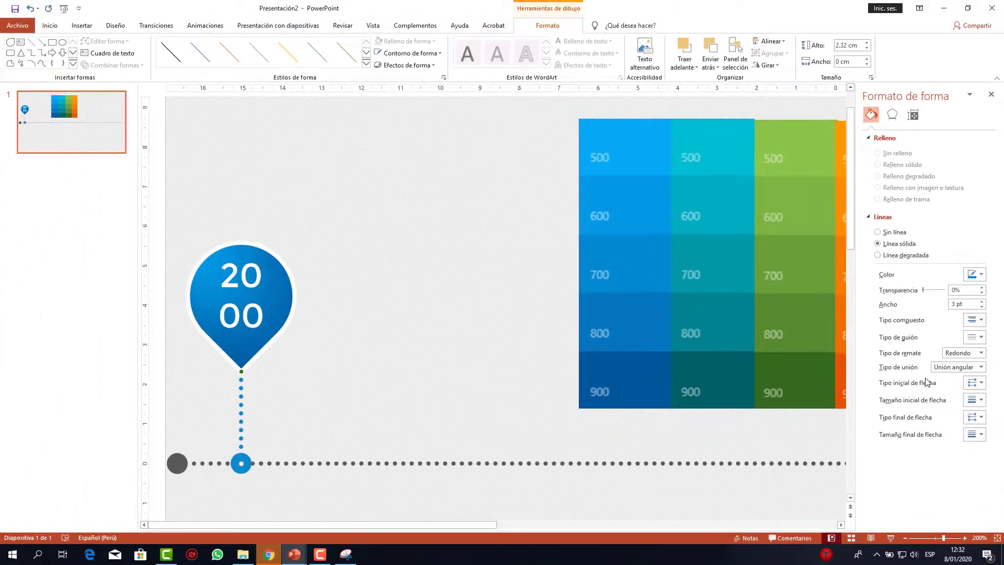
left_click(396, 389)
Step: Preview the slide full-screen, then bring up the Insertar > Formas gallery
scroll(397, 390, "down", 10)
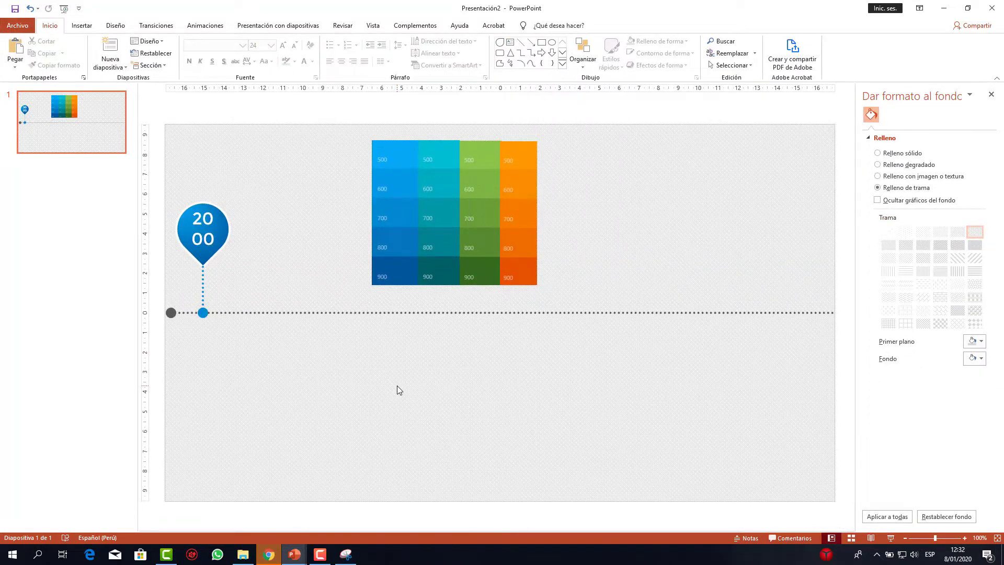
key("F5")
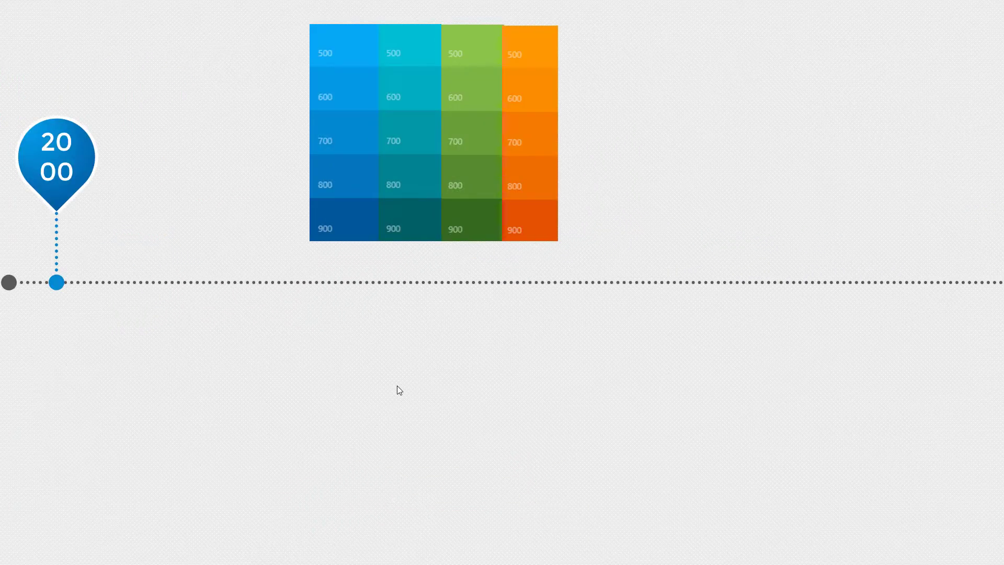
key("Escape")
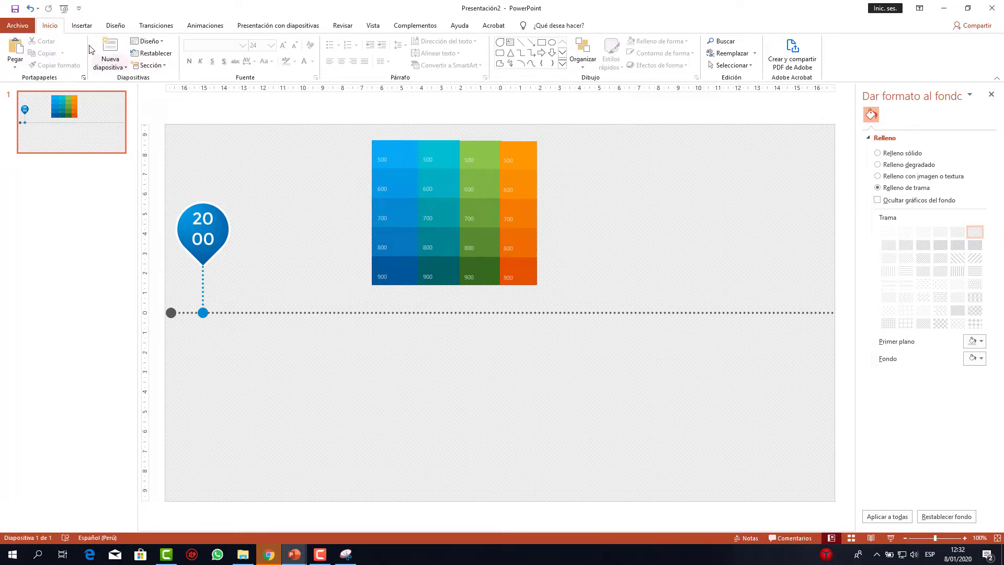
left_click(82, 26)
left_click(272, 84)
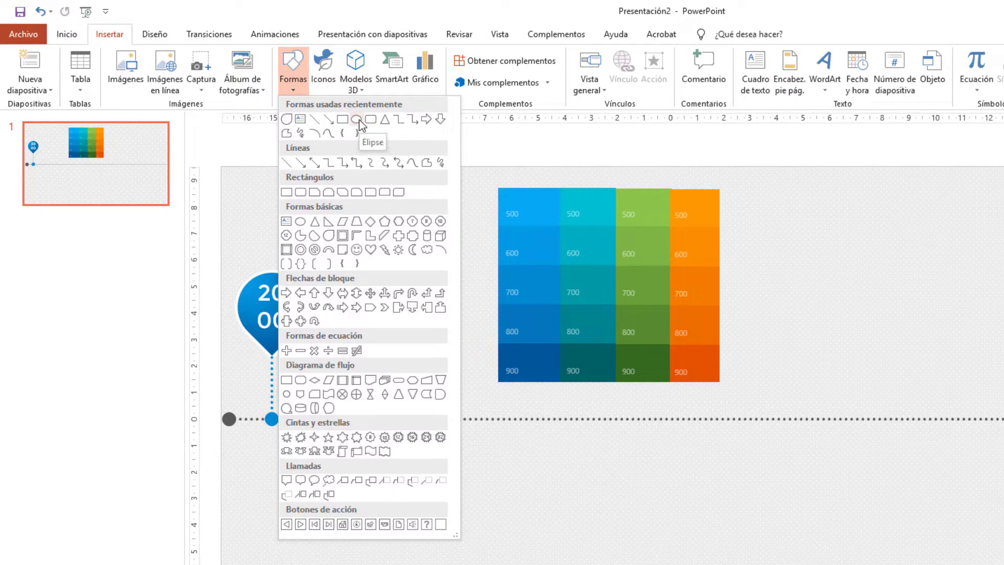
Step: Draw a circle below the timeline and size it to 1.7 cm by 1.7 cm
left_click(360, 124)
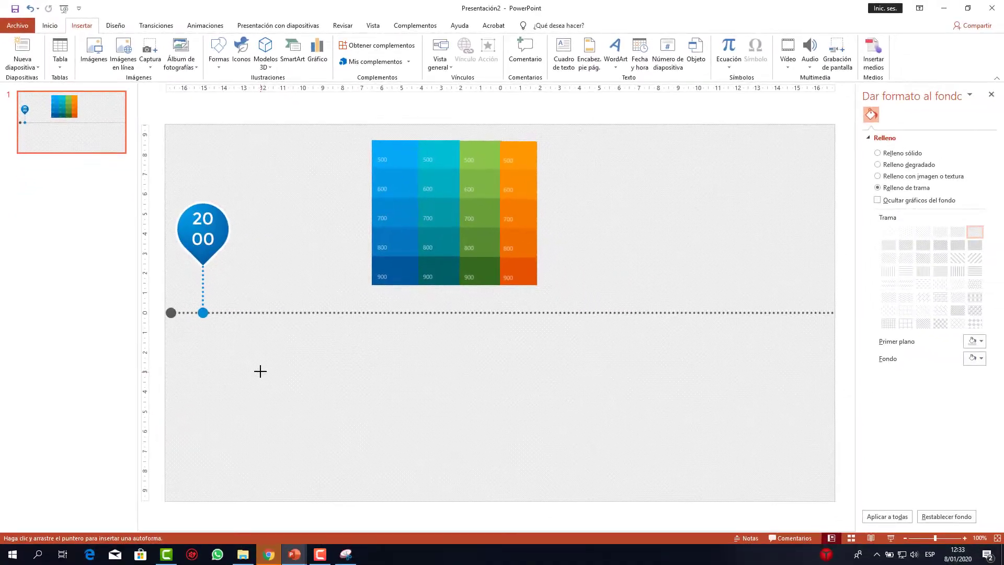
left_click_drag(287, 408, 331, 451)
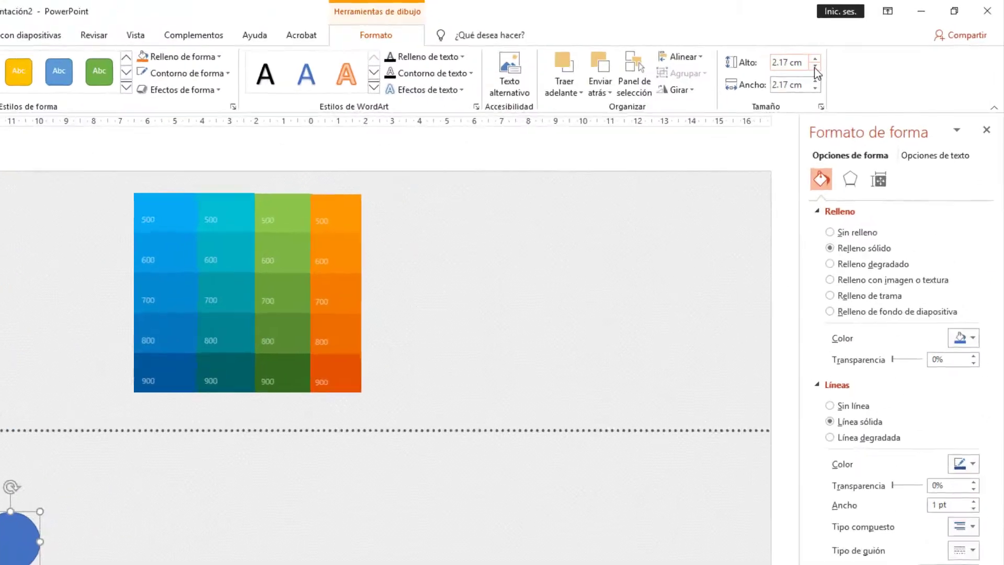
left_click(851, 45)
type("1.7")
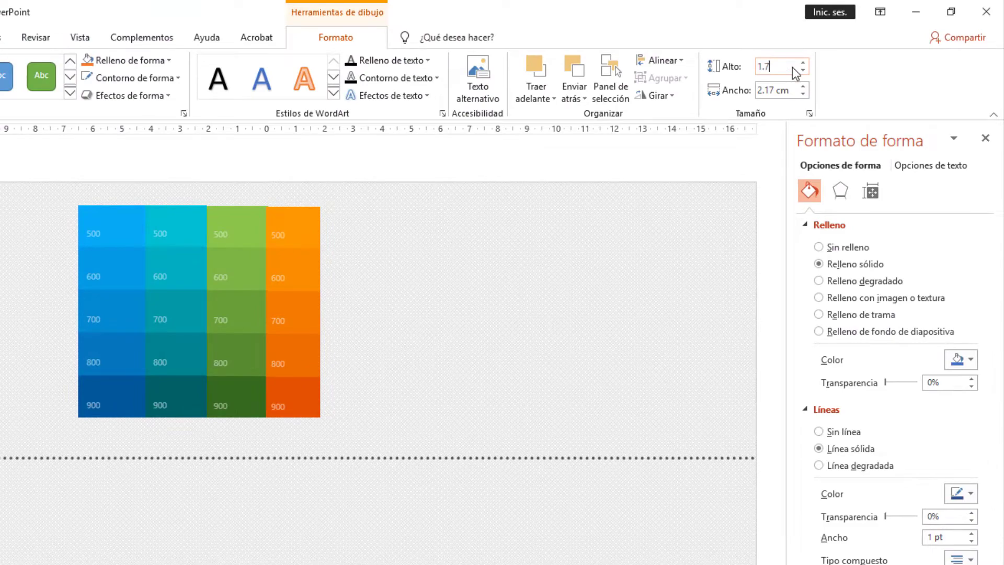
left_click(798, 92)
type("1.7")
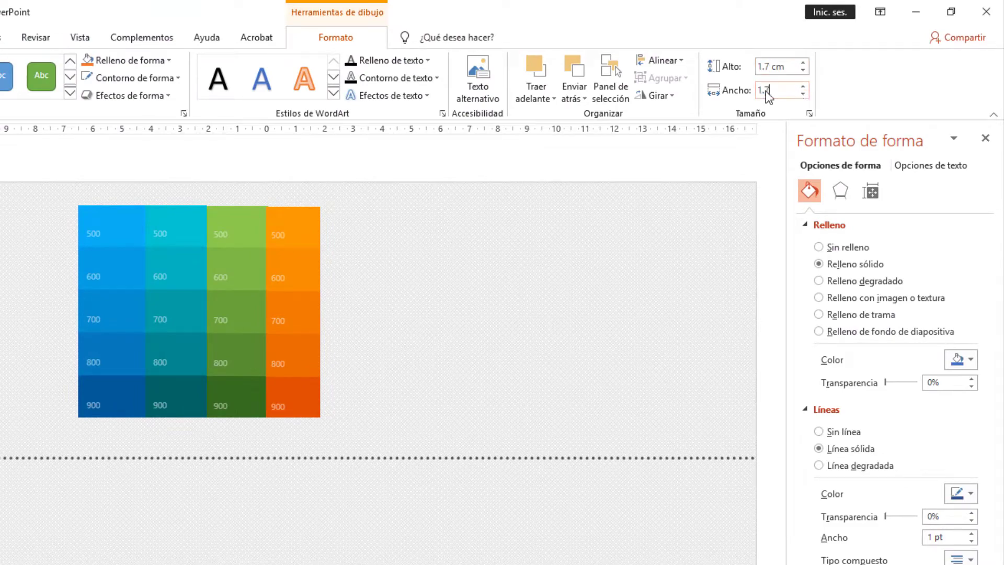
key("Return")
Step: Give the circle a 2¼ pt outline
left_click(136, 78)
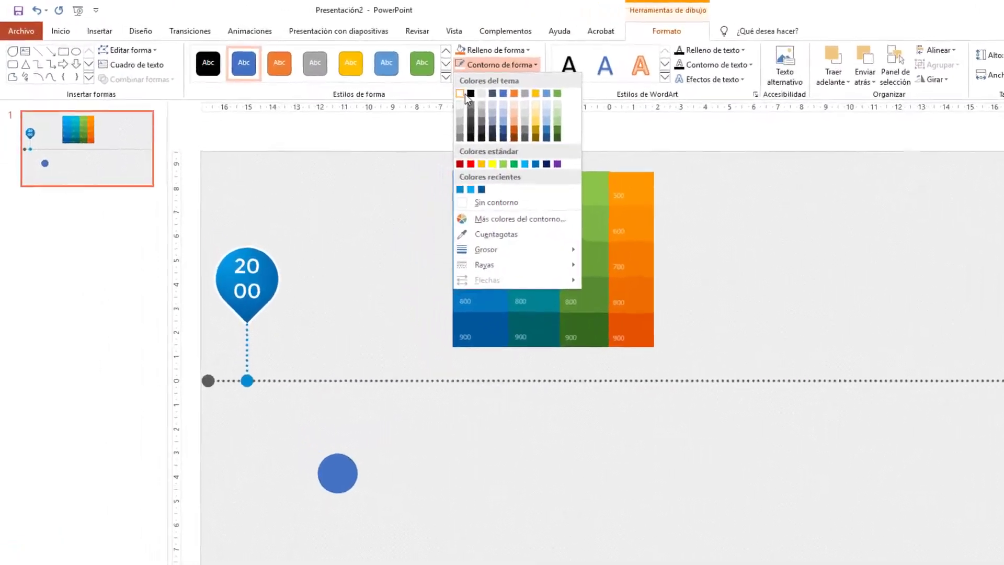
left_click(415, 54)
left_click(414, 54)
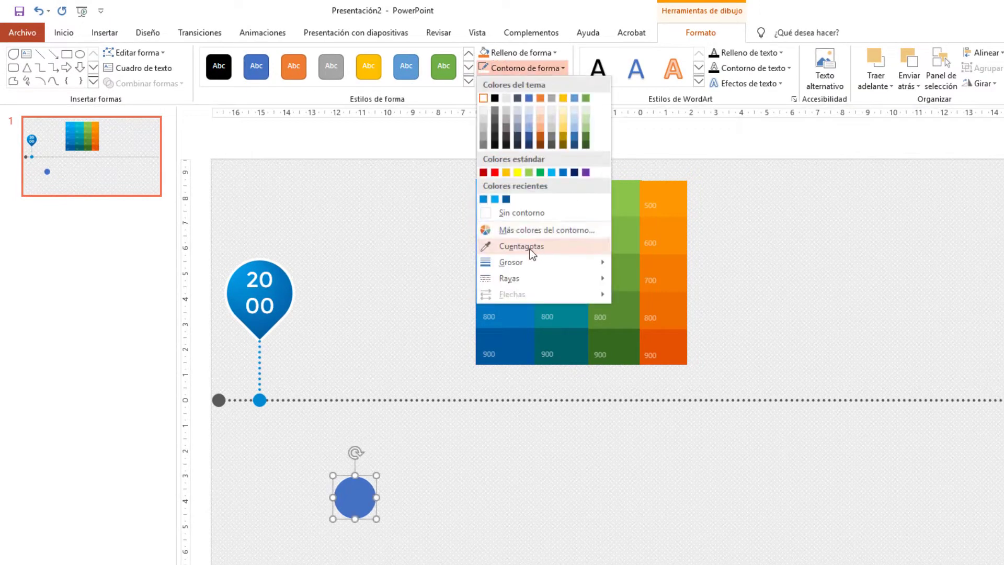
mouse_move(532, 259)
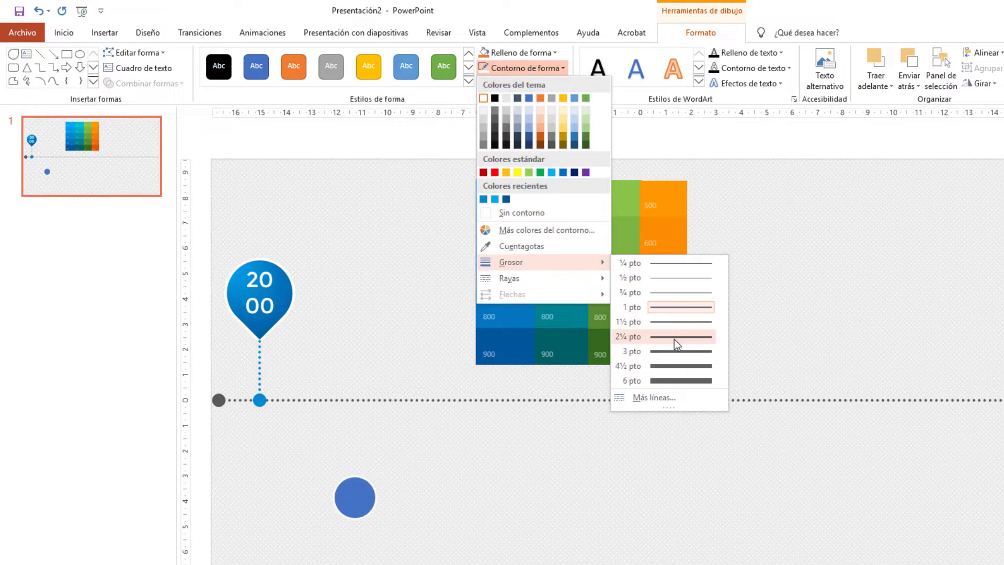
left_click(673, 336)
Step: Place the circle just below the 2000 dot and fill it with the recent blue
left_click_drag(345, 494, 302, 478)
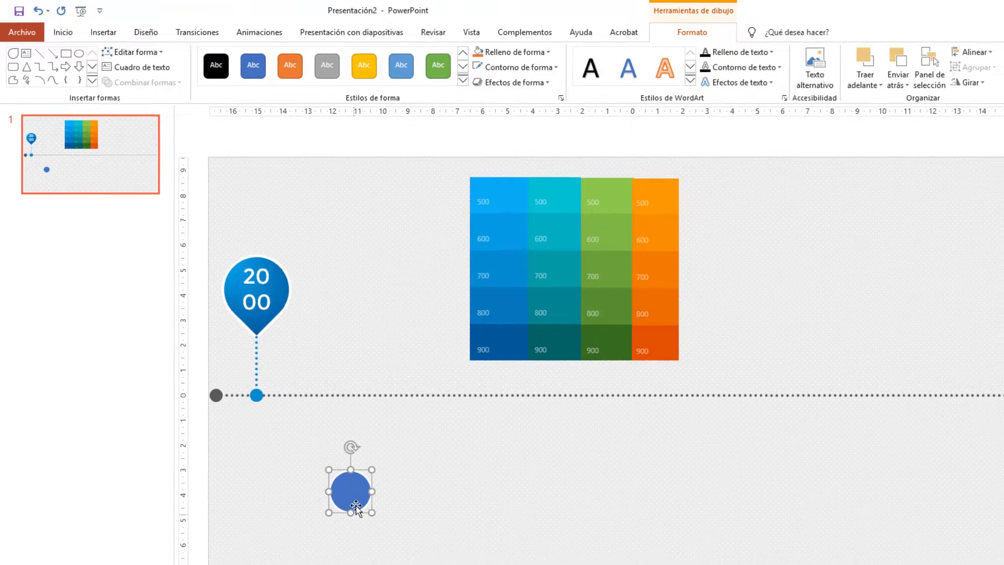
left_click_drag(251, 397, 237, 370)
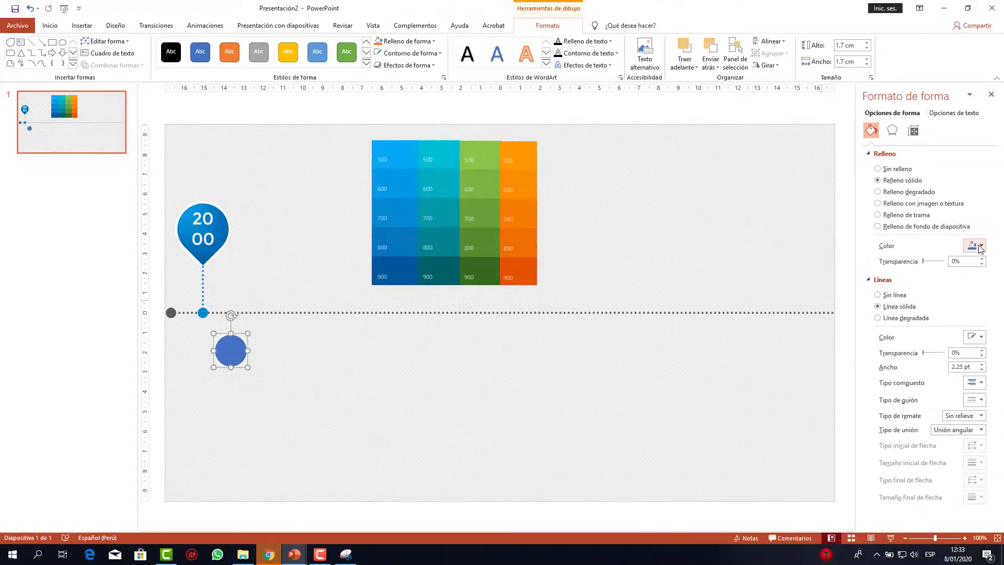
left_click(982, 247)
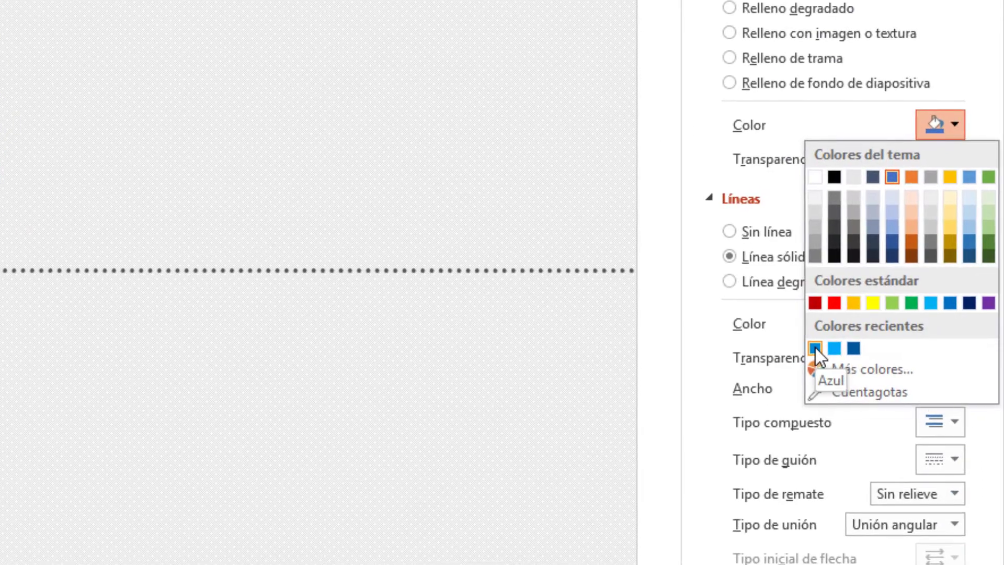
left_click(866, 348)
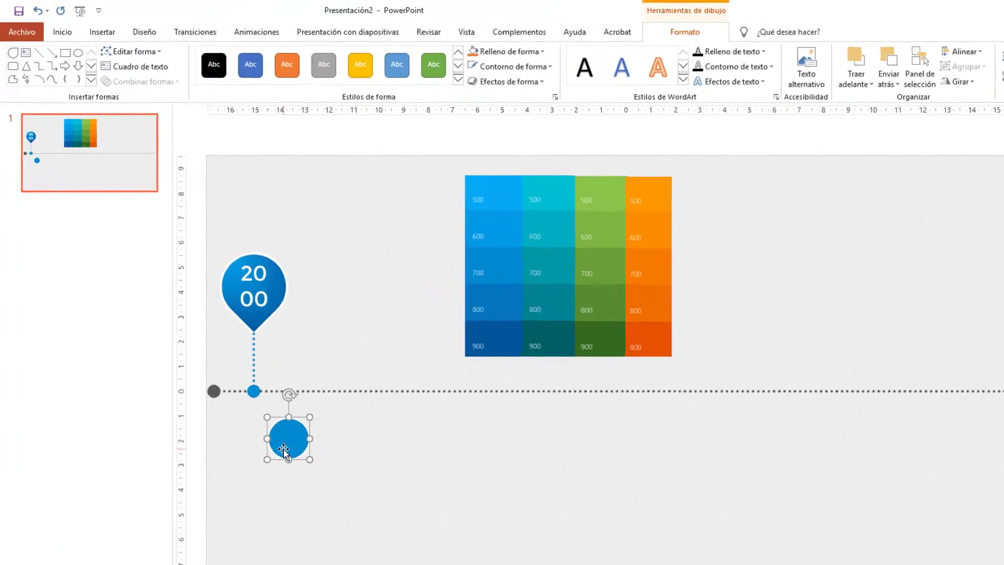
left_click(227, 359)
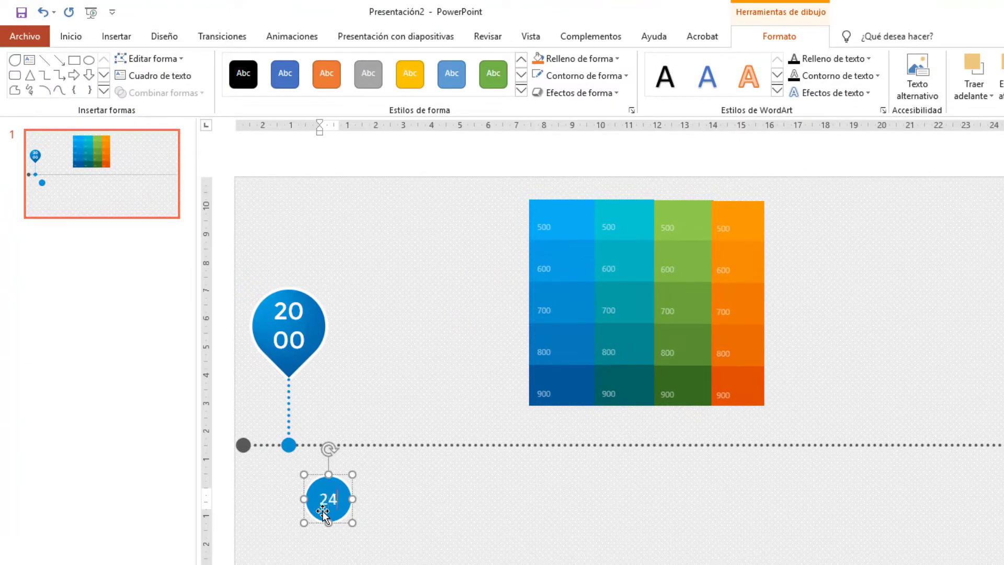
Step: Put 05 on a second line under 24 in the circle and underline the 24
key("Return")
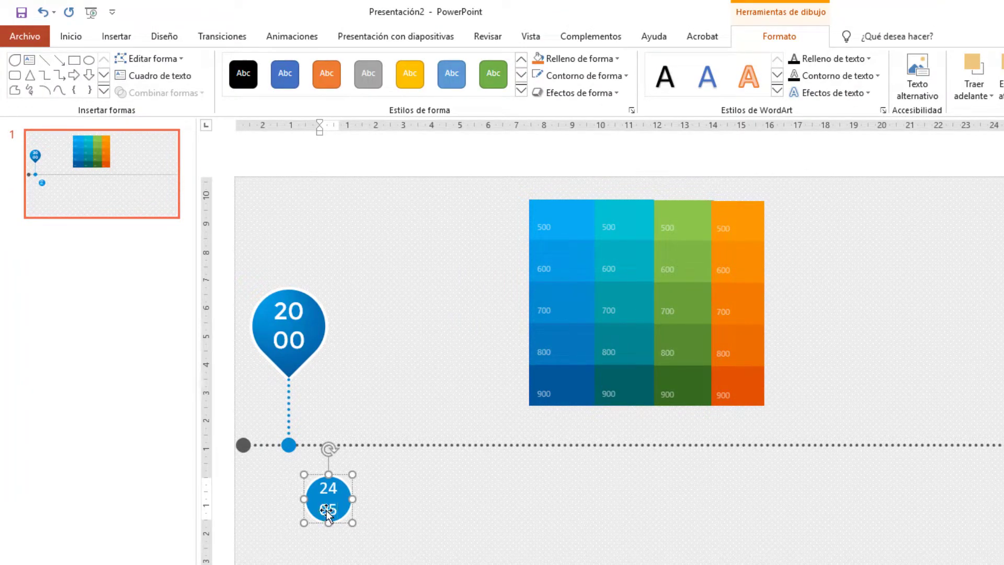
left_click(340, 475)
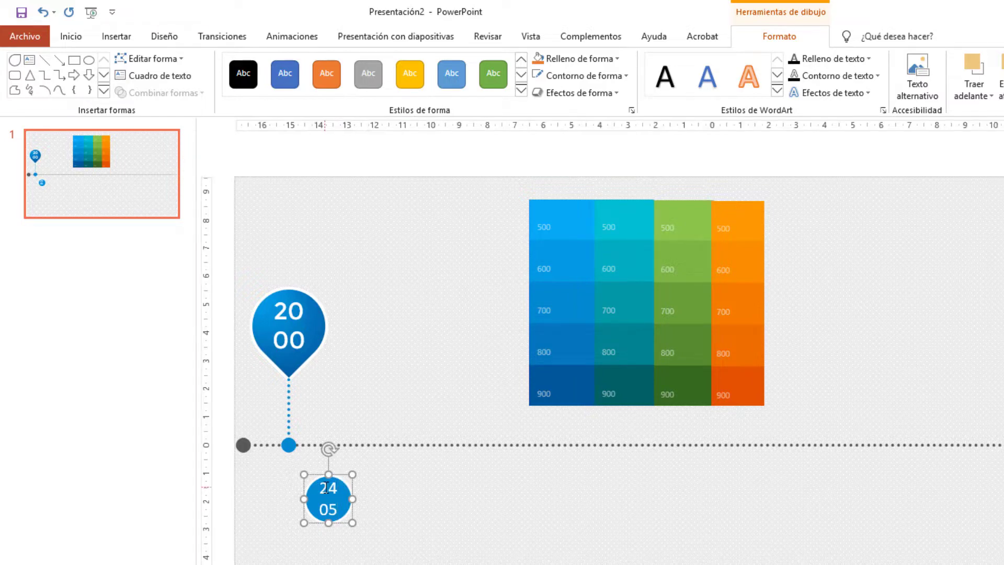
left_click(332, 489)
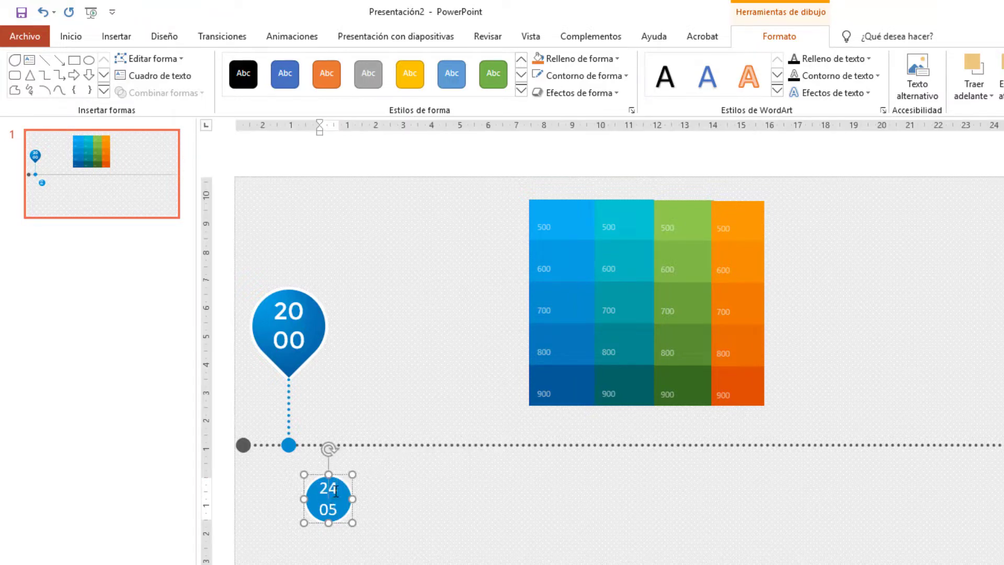
left_click_drag(336, 491, 315, 491)
left_click(70, 37)
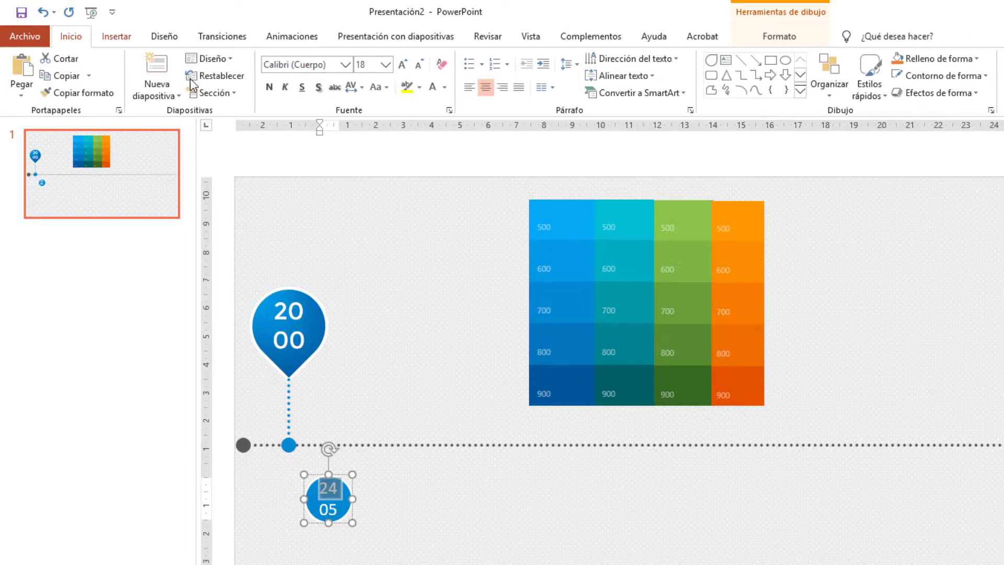
left_click(301, 87)
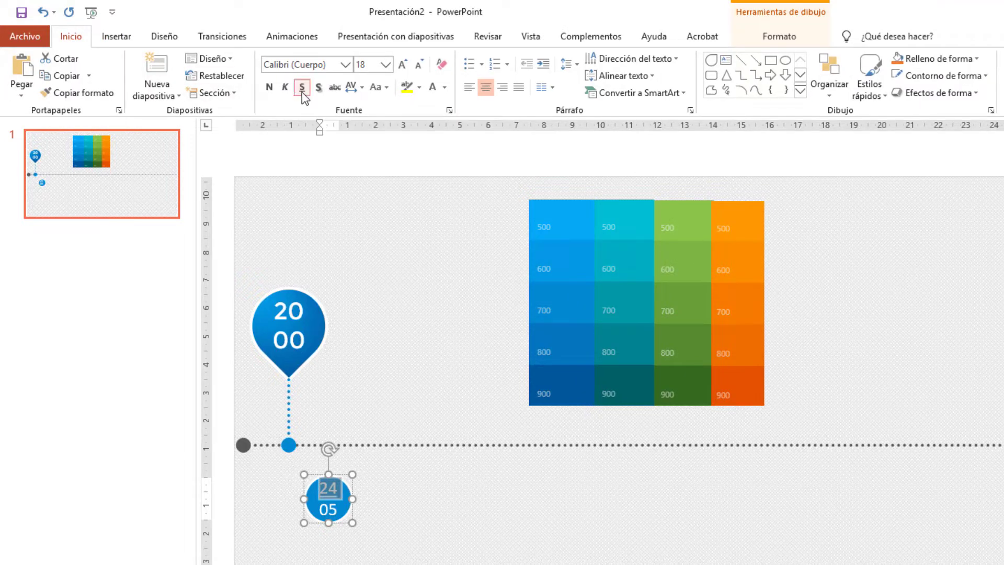
Step: Set the circle's 24/05 text to Montserrat at size 15
left_click(387, 486)
left_click(330, 497)
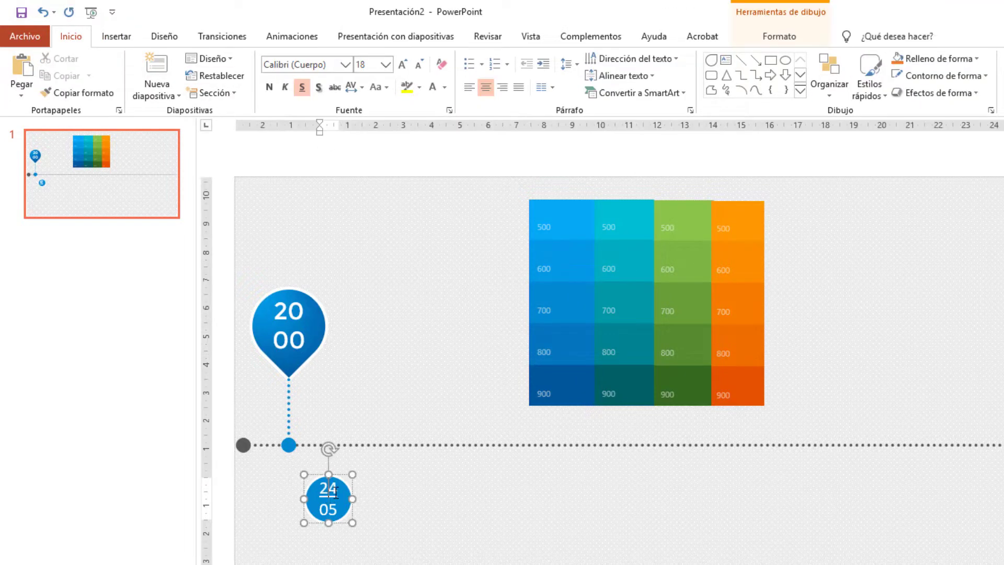
left_click(326, 65)
type("Montserrat")
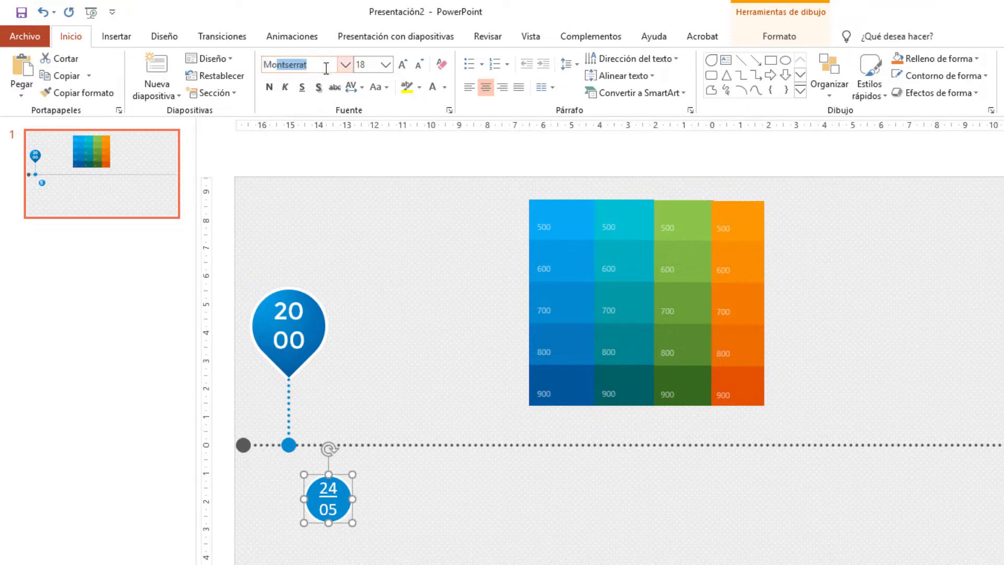
key("Return")
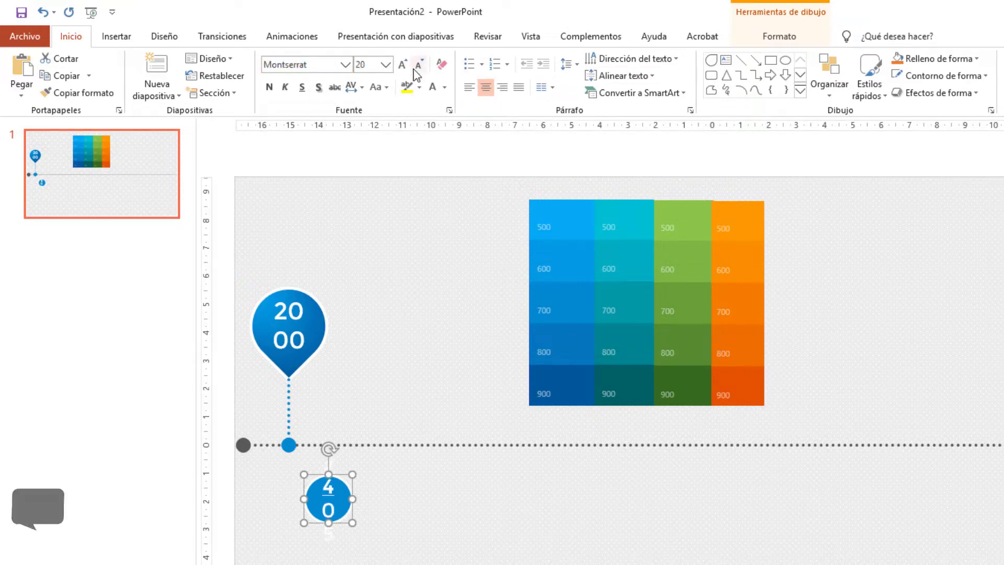
left_click(418, 65)
left_click(418, 65)
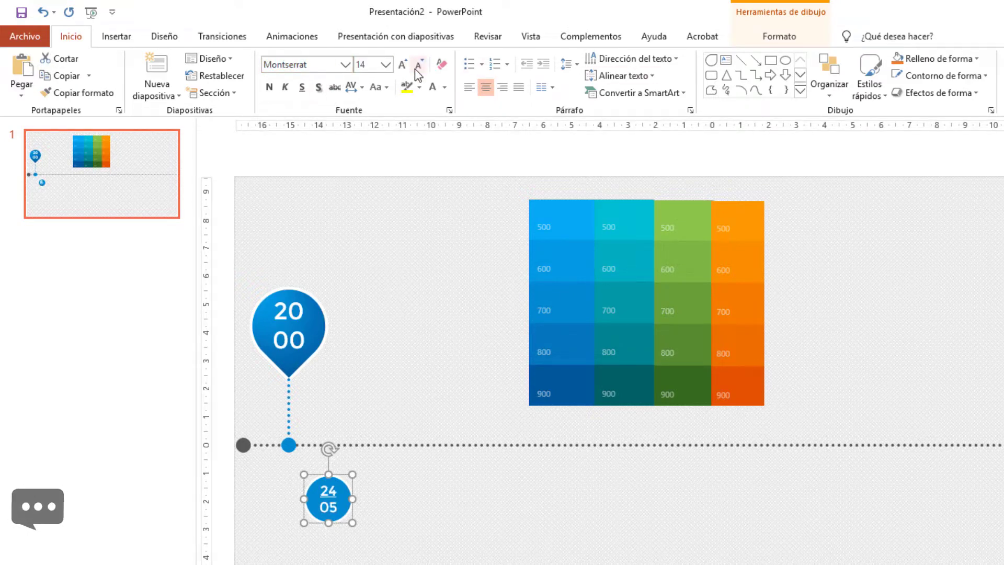
left_click(369, 64)
type("15")
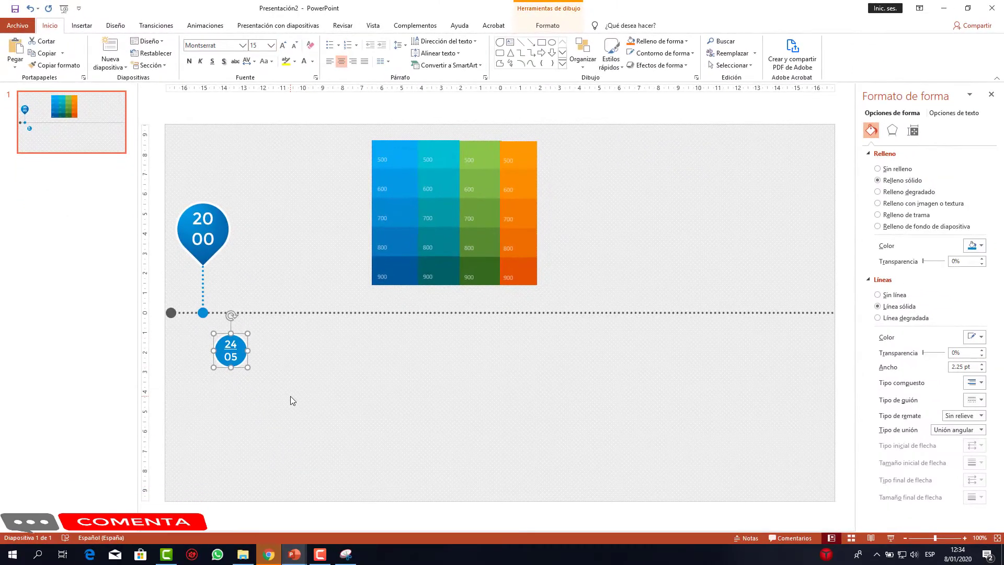
left_click(411, 561)
key("F5")
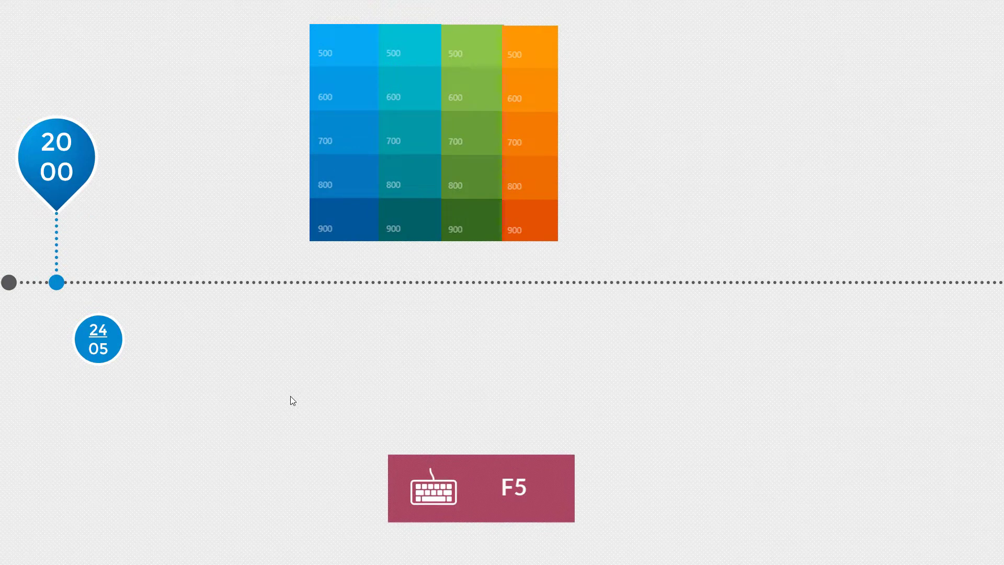
Step: Leave the preview and nudge the 24/05 circle into place beneath the timeline dot
key("Escape")
left_click_drag(236, 359, 236, 359)
left_click(265, 340)
left_click(205, 296)
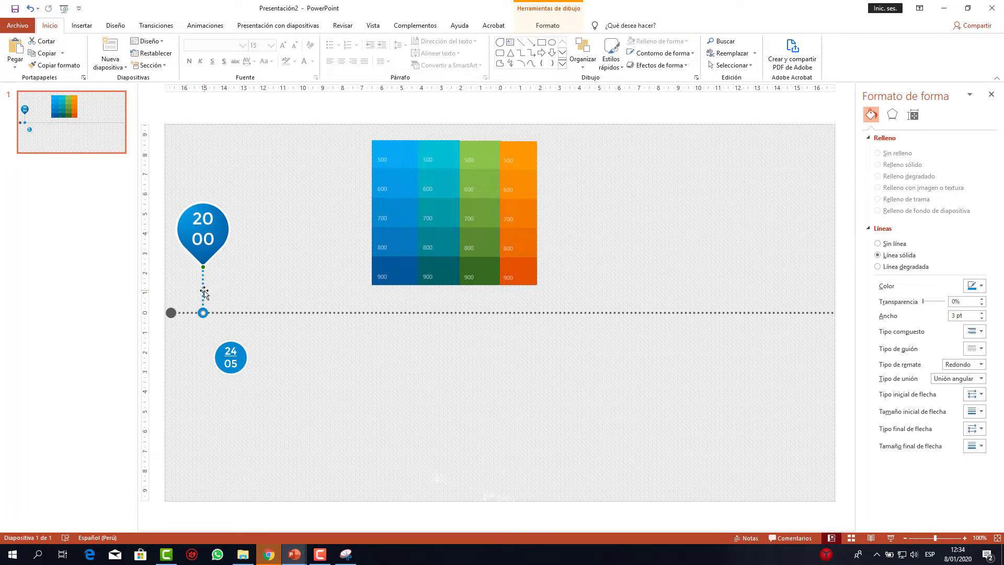
Step: Duplicate the blue dotted connector and place the copy with its end dot just above the 24/05 circle
left_click_drag(204, 293, 294, 278, "ctrl")
left_click_drag(285, 269, 228, 297)
scroll(225, 391, "up", 10, "ctrl")
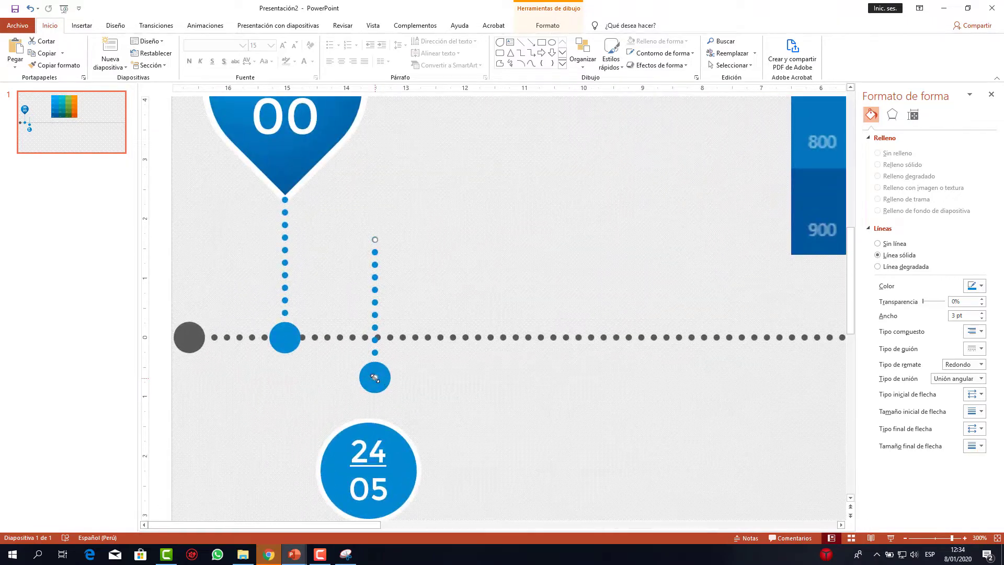